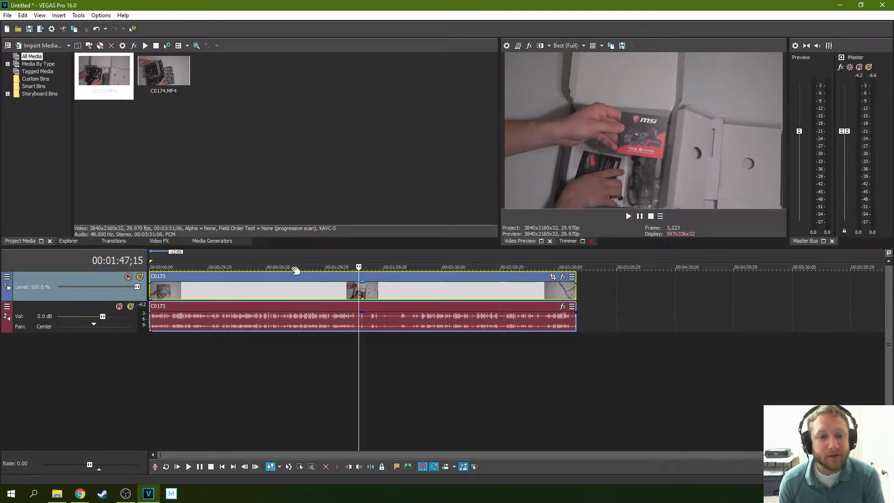
- Insert a new empty audio track and place it below the C0173 audio track
left_click(289, 269)
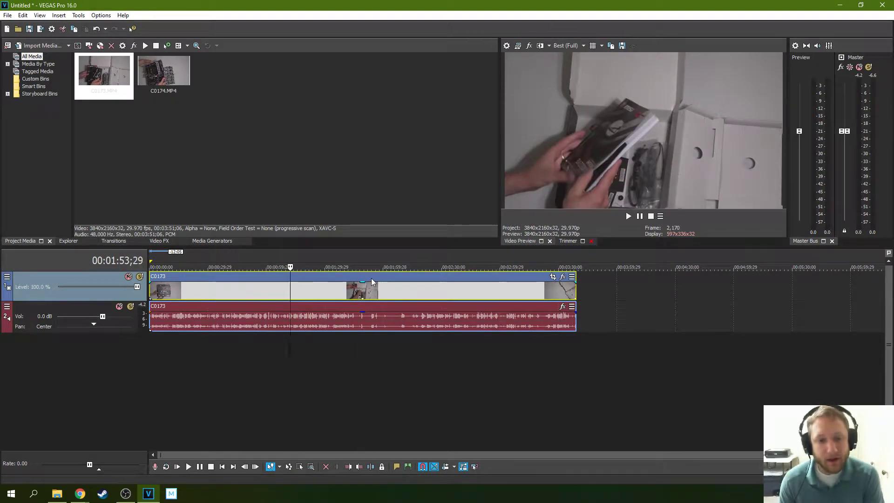
left_click(289, 288)
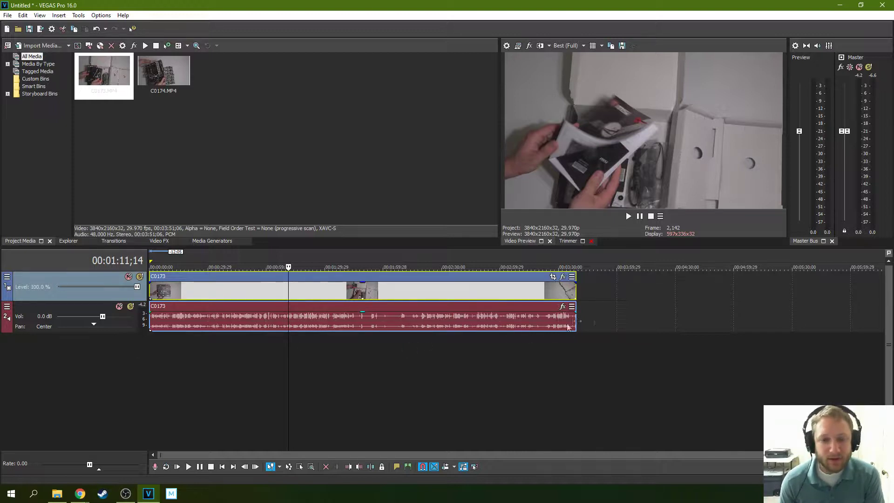
right_click(598, 325)
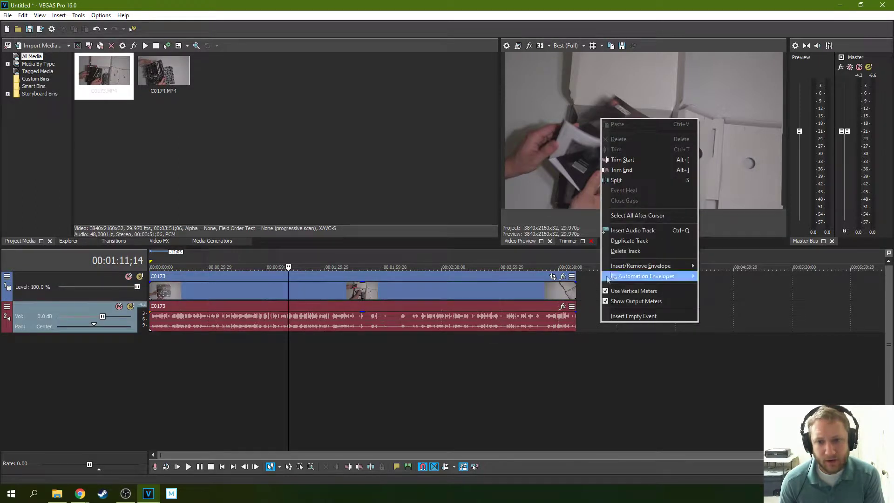
left_click(635, 240)
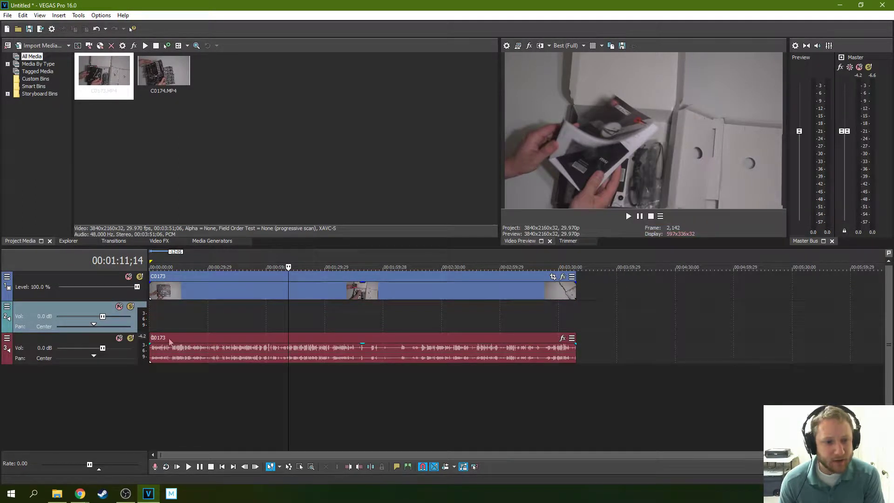
left_click_drag(65, 321, 94, 358)
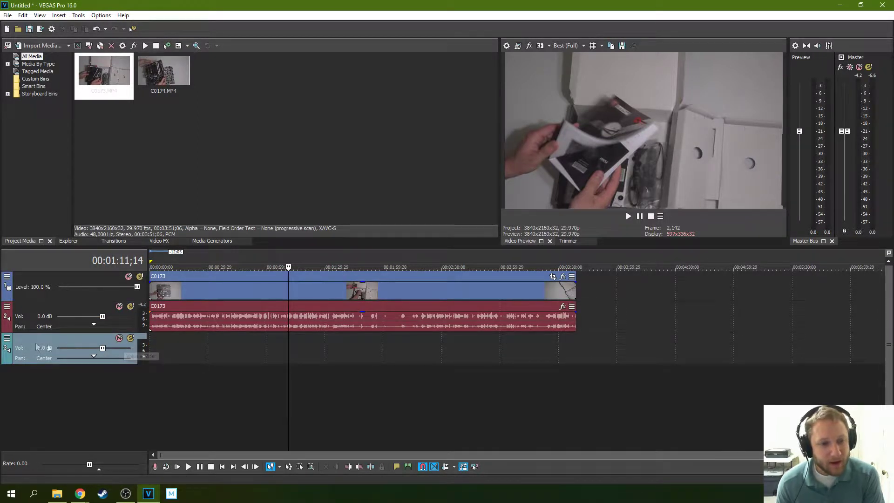
- Arm the new track for recording, accept the recorded-files folder, and switch to OBS
left_click(7, 338)
left_click(36, 350)
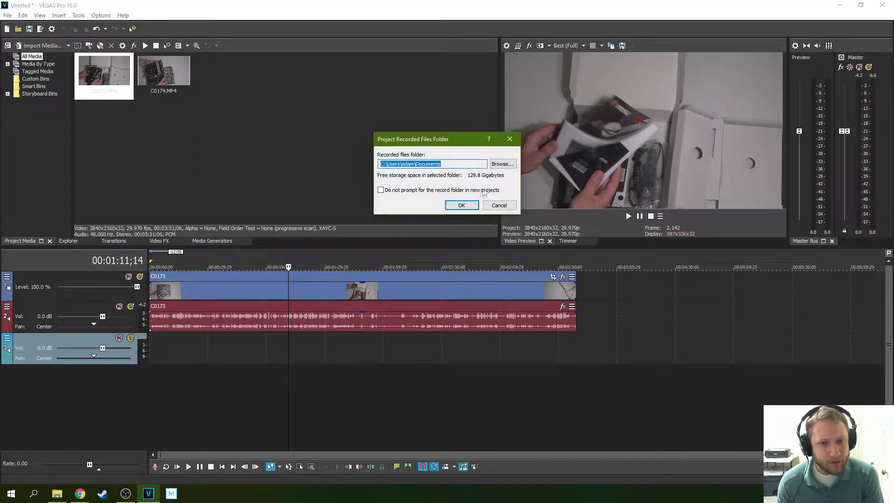
left_click(471, 205)
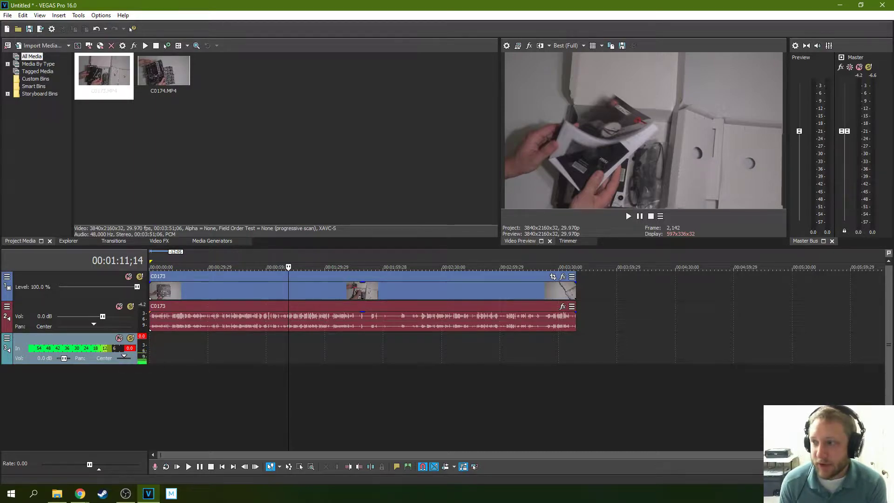
key("alt+Tab")
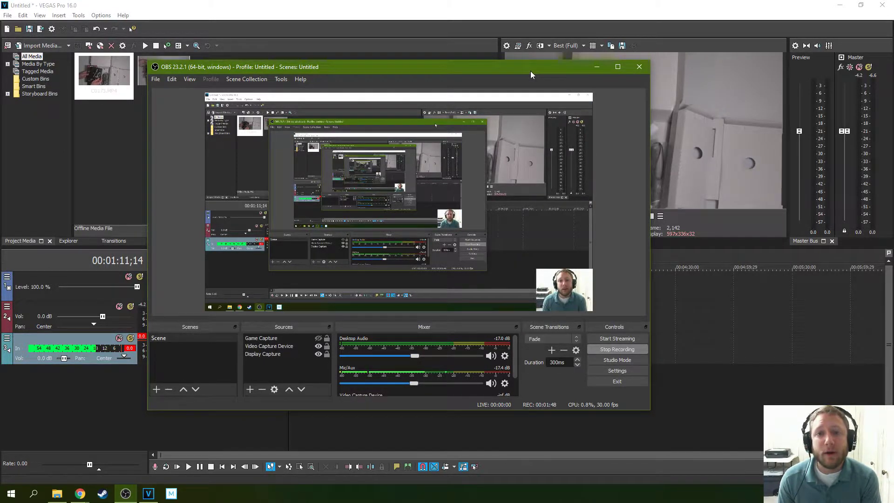
- Drag the OBS window off to the right edge of the screen
left_click_drag(530, 71, 893, 140)
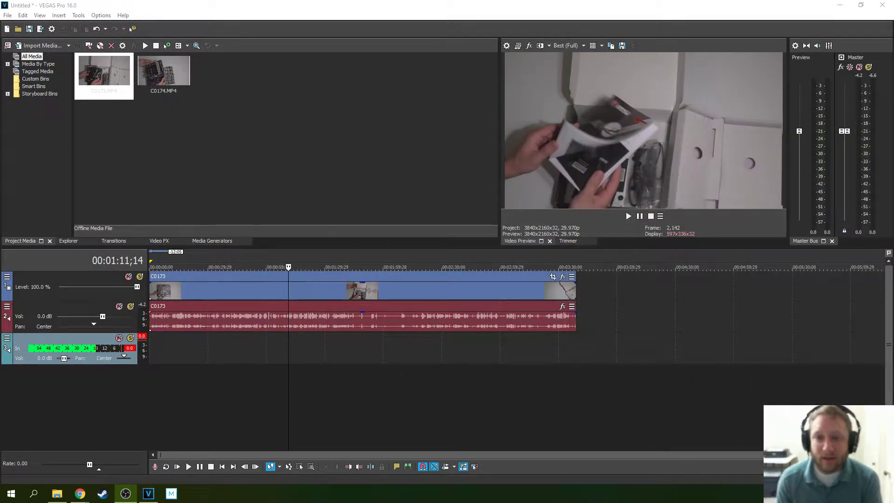
- Return to the VEGAS timeline and set the playhead to about 19 seconds
left_click(233, 334)
left_click(187, 336)
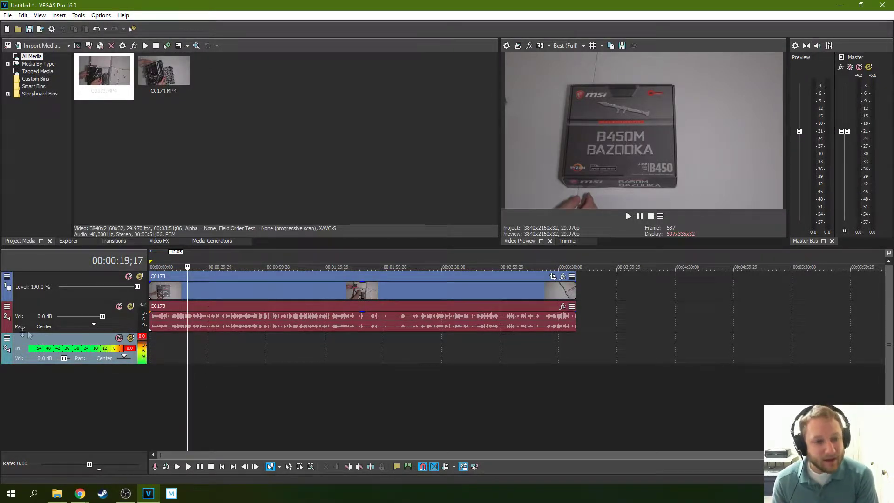
- Delete the empty record track and select the C0173 audio clip
right_click(43, 339)
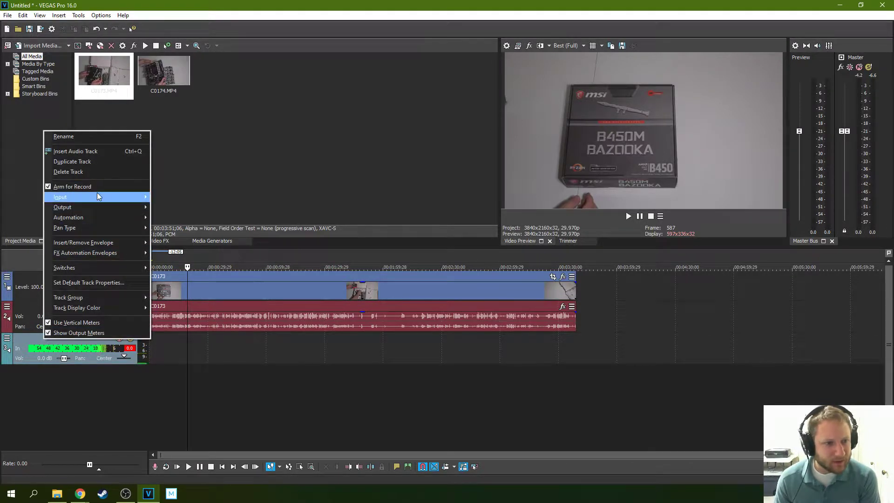
left_click(93, 170)
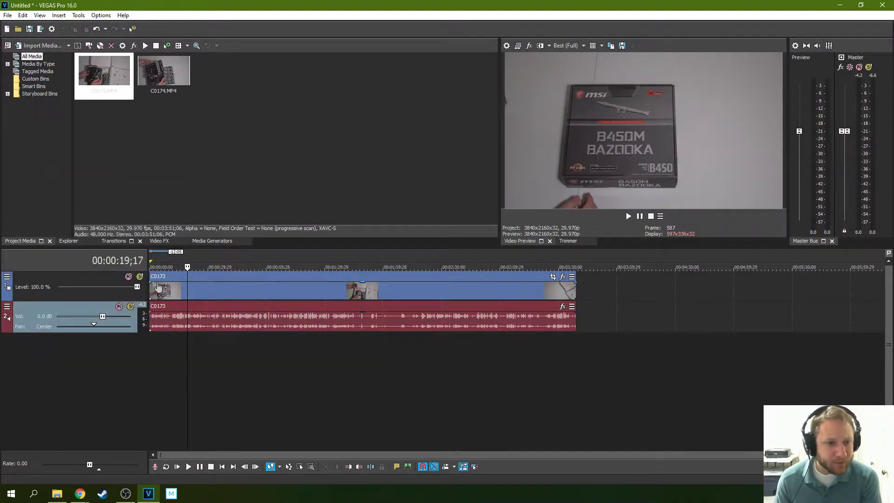
left_click(204, 310)
- Play back the C0173 audio clip, pausing around 34 seconds, to review it
left_click(628, 216)
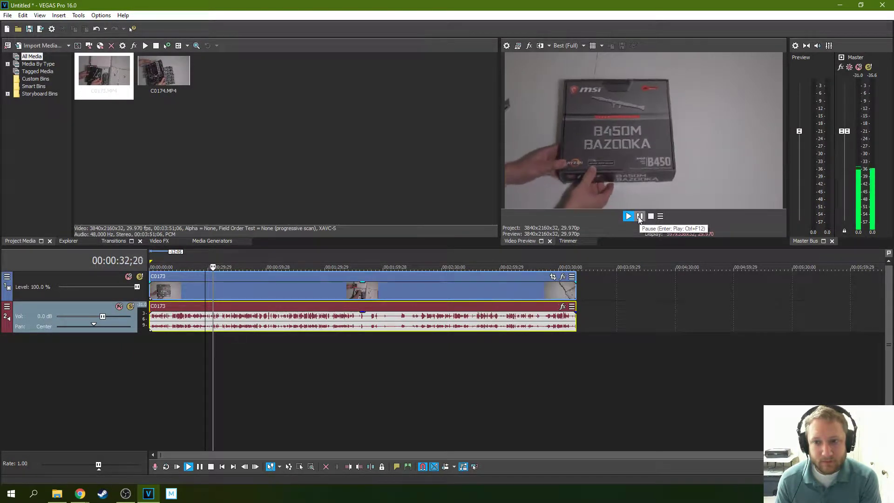
left_click(639, 217)
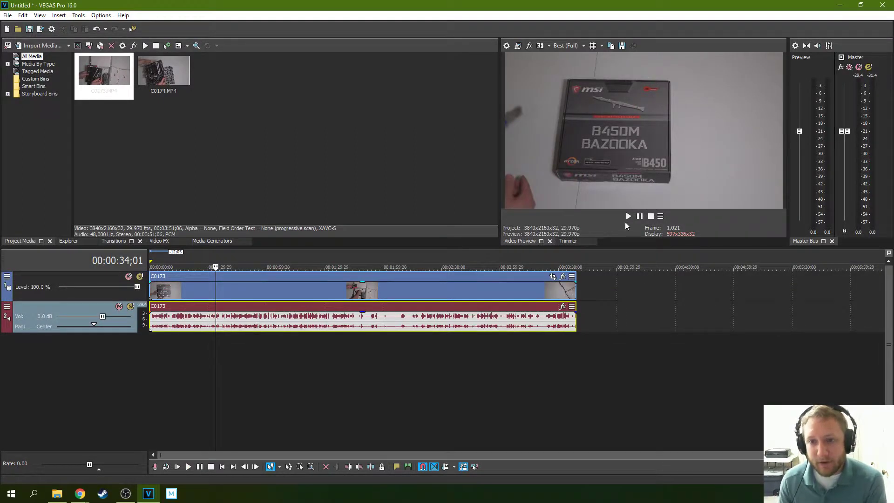
left_click(628, 216)
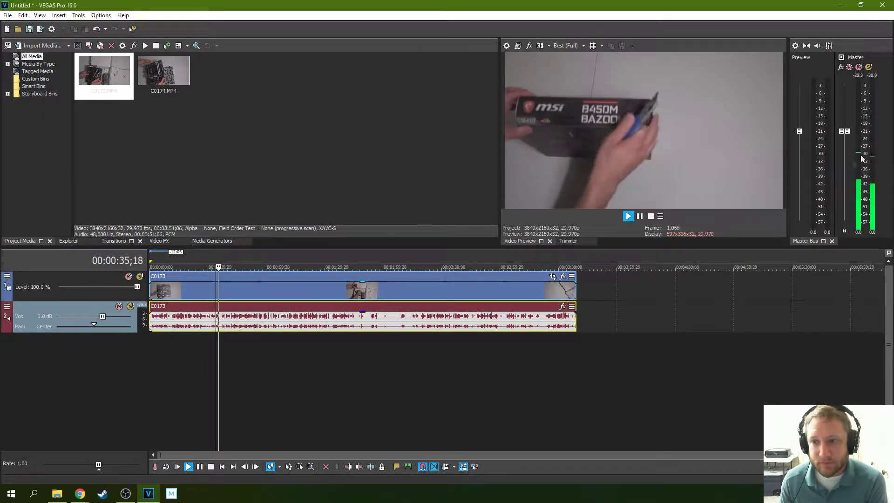
left_click(639, 217)
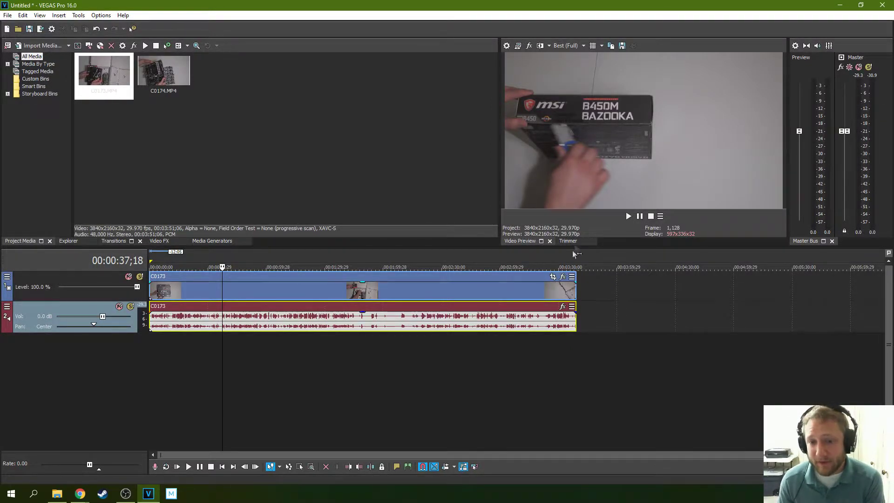
left_click(314, 300)
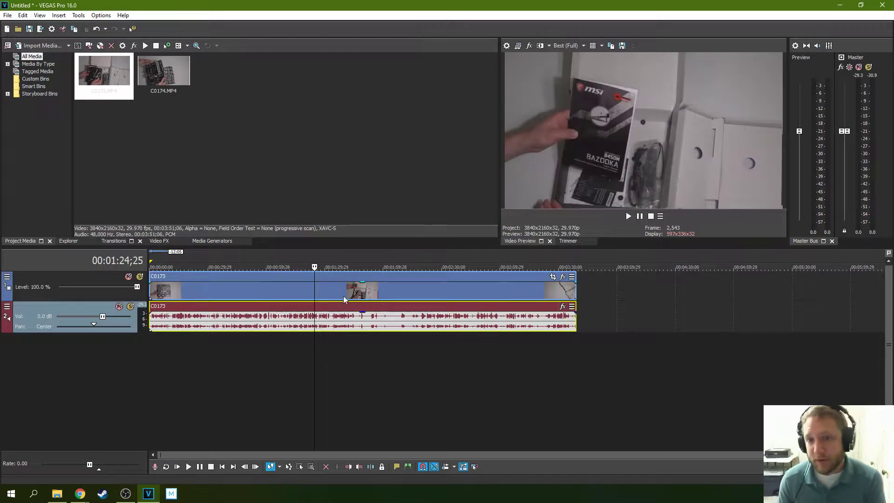
left_click(269, 297)
left_click(269, 296)
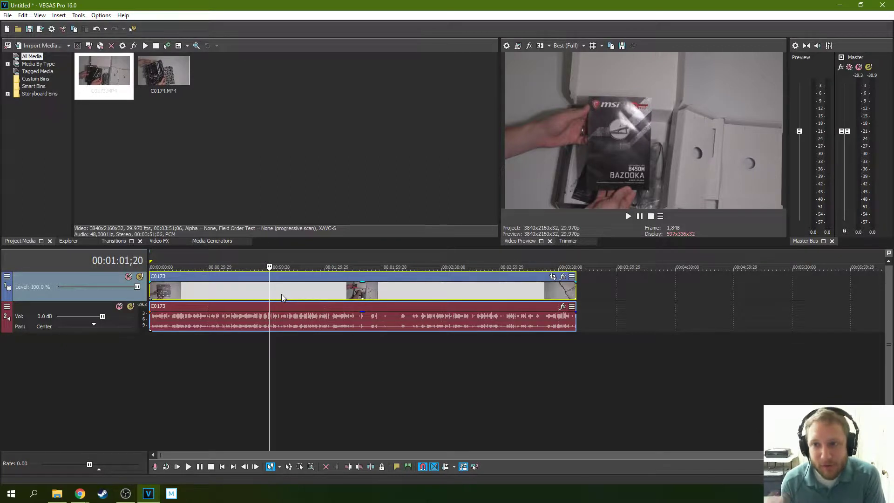
left_click(253, 291)
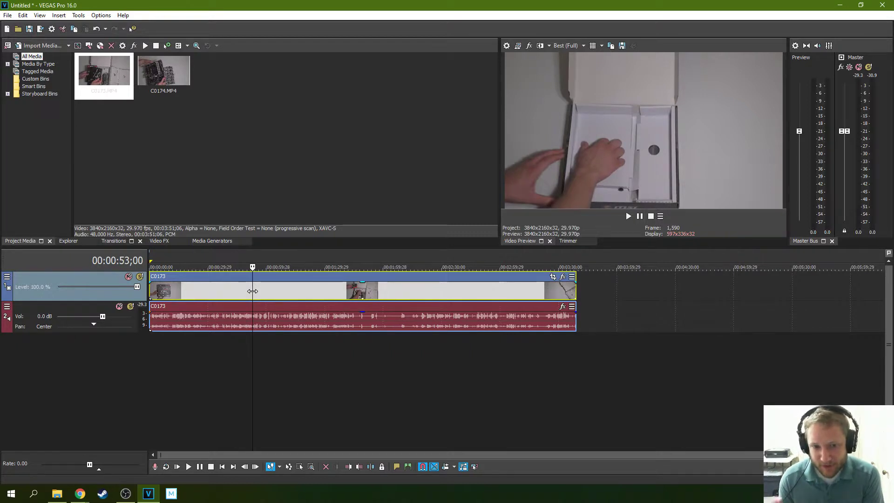
left_click(242, 291)
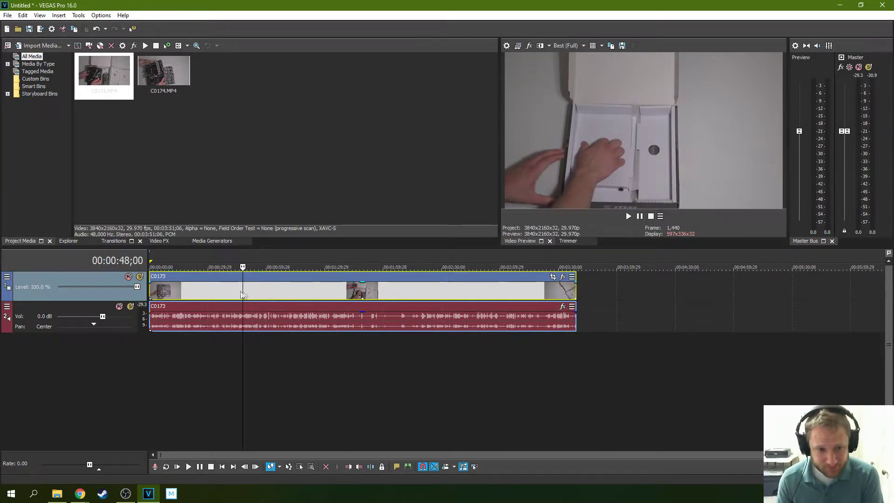
left_click(220, 291)
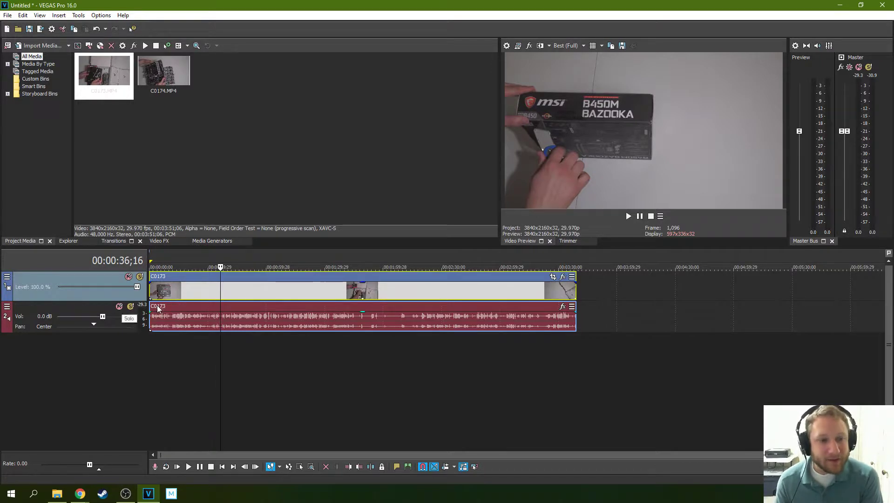
left_click(169, 305)
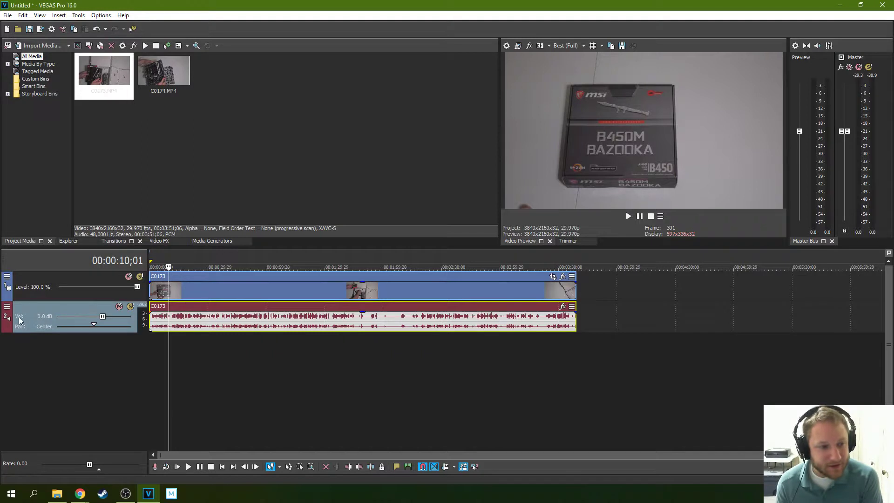
left_click(169, 306)
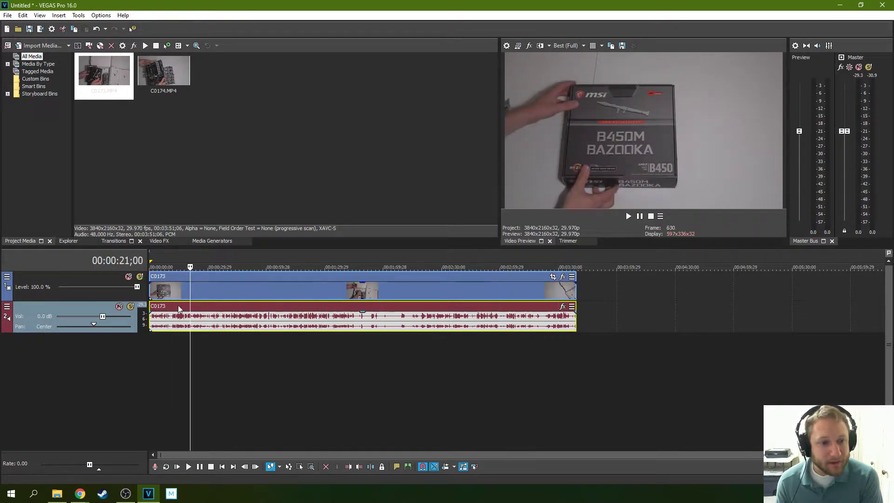
- Open the audio track's FX chain and review its Noise Gate, EQ and Compressor tabs
left_click(8, 308)
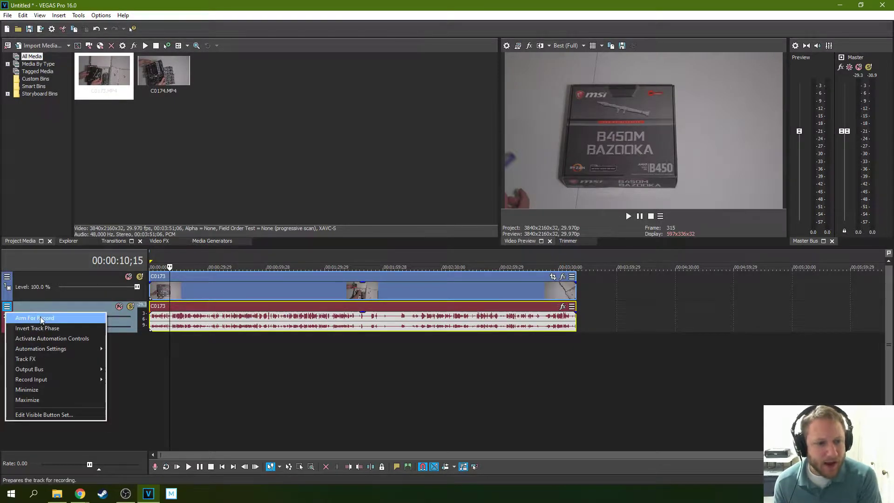
mouse_move(63, 352)
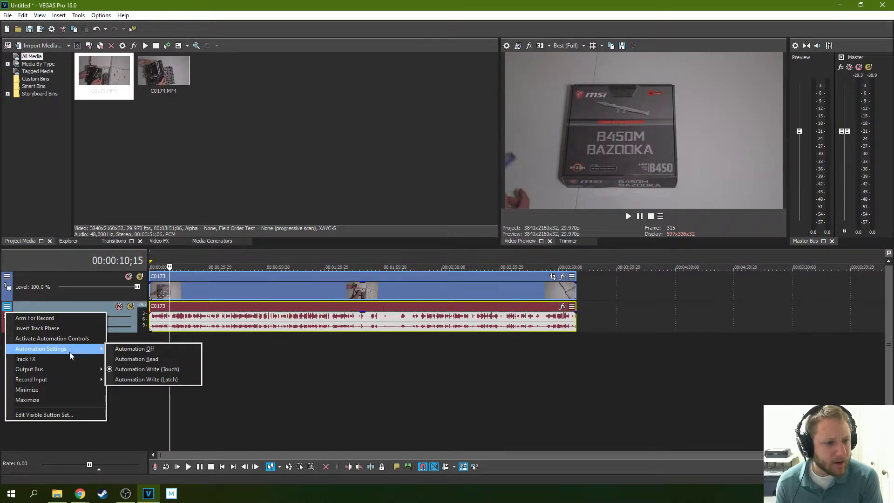
left_click(77, 357)
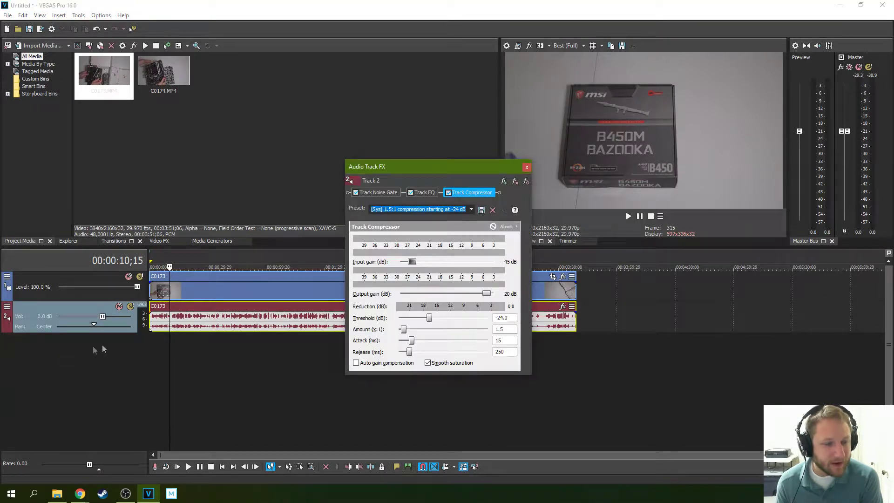
left_click_drag(428, 166, 252, 155)
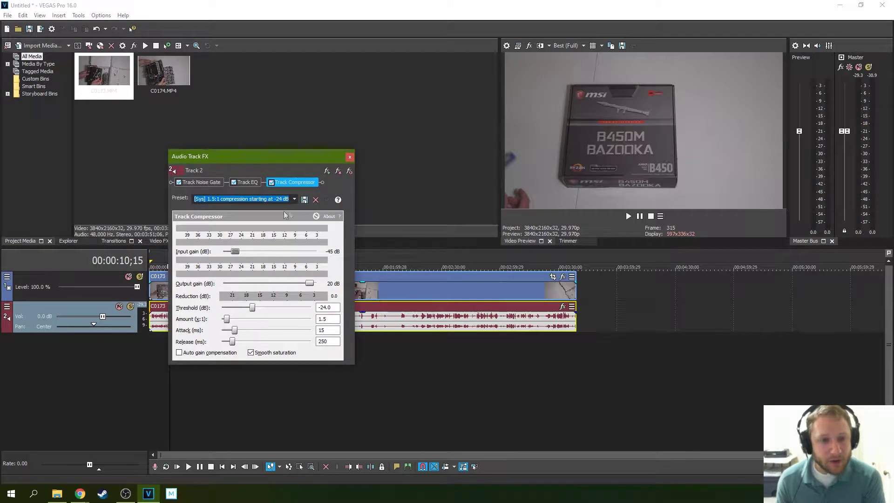
left_click(213, 183)
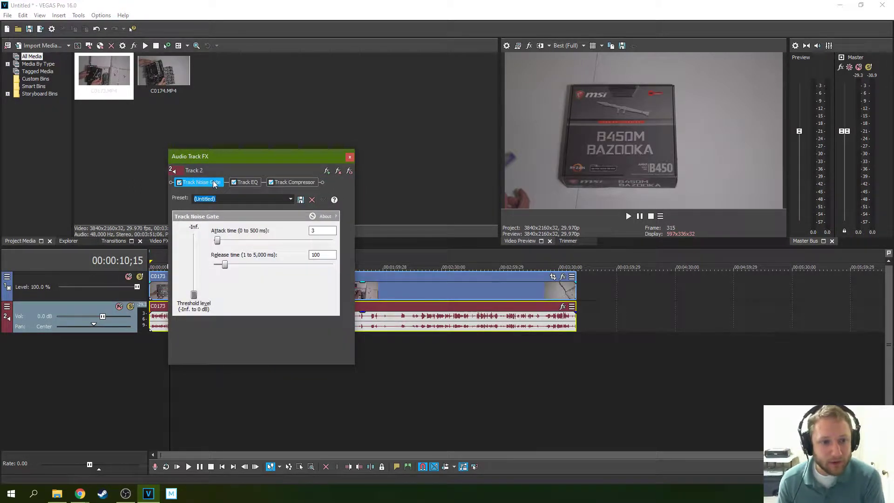
left_click(254, 183)
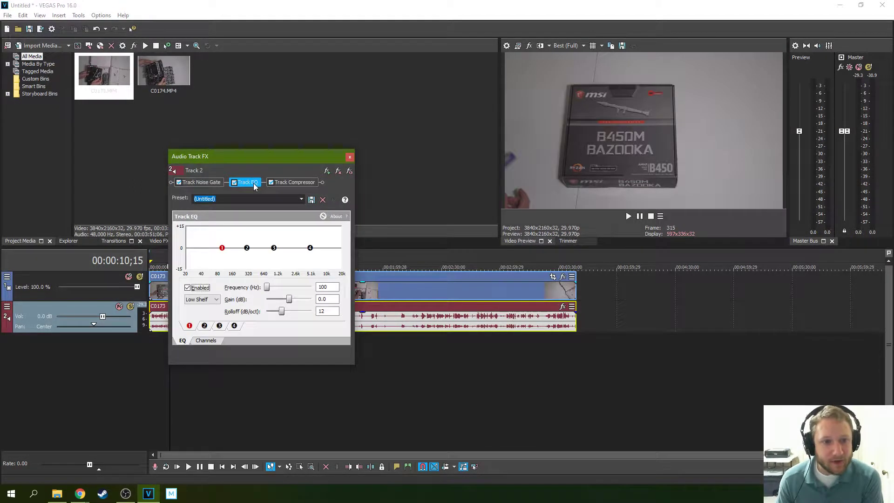
left_click(293, 182)
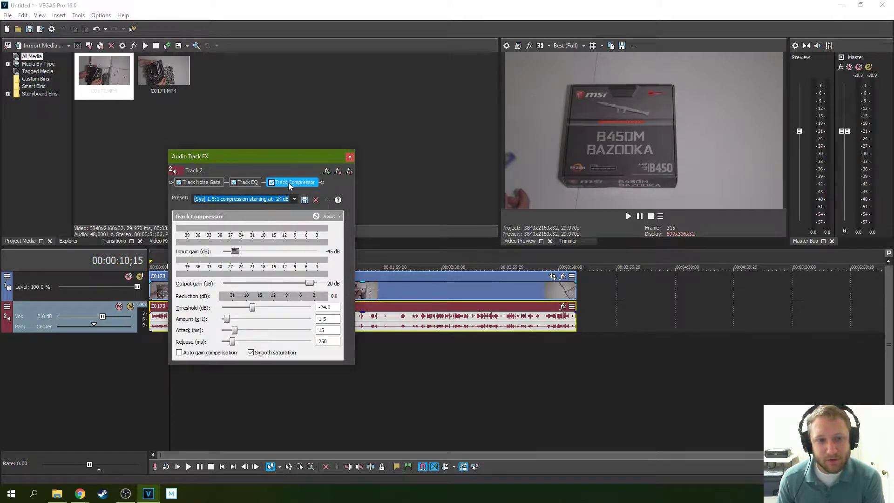
left_click(253, 182)
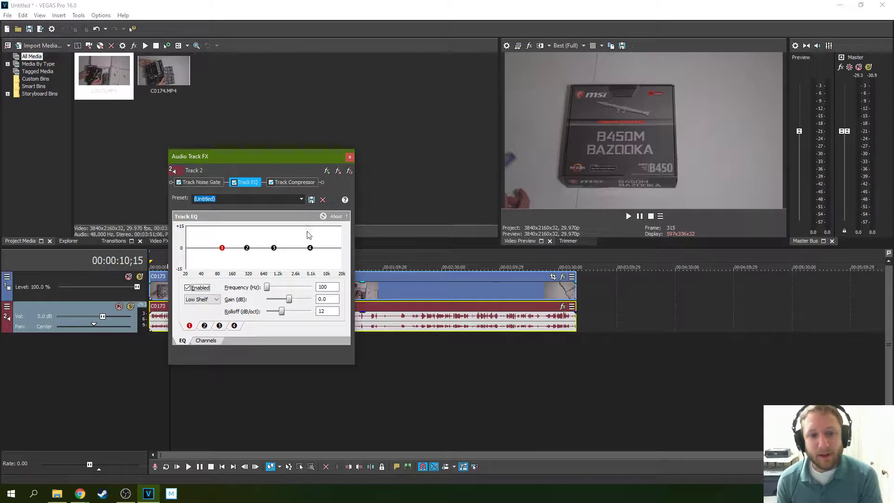
- Reset the Track Compressor to the (Untitled) preset and close the FX window
left_click(214, 185)
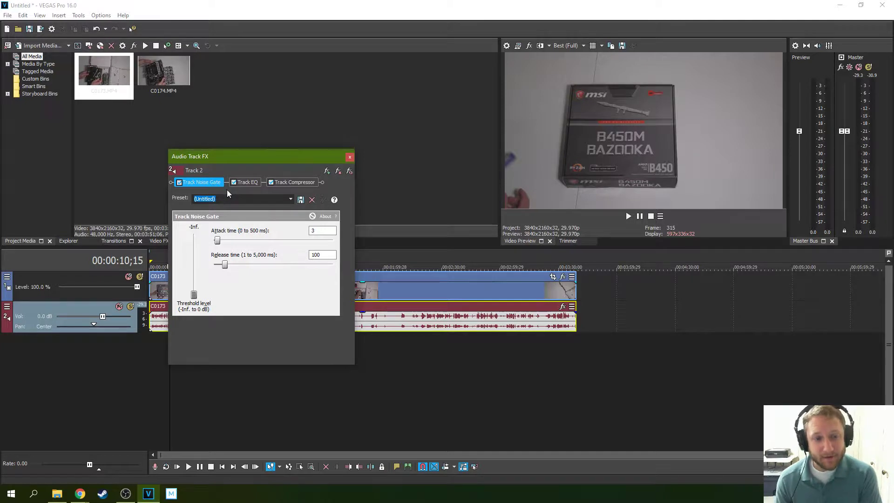
left_click(294, 182)
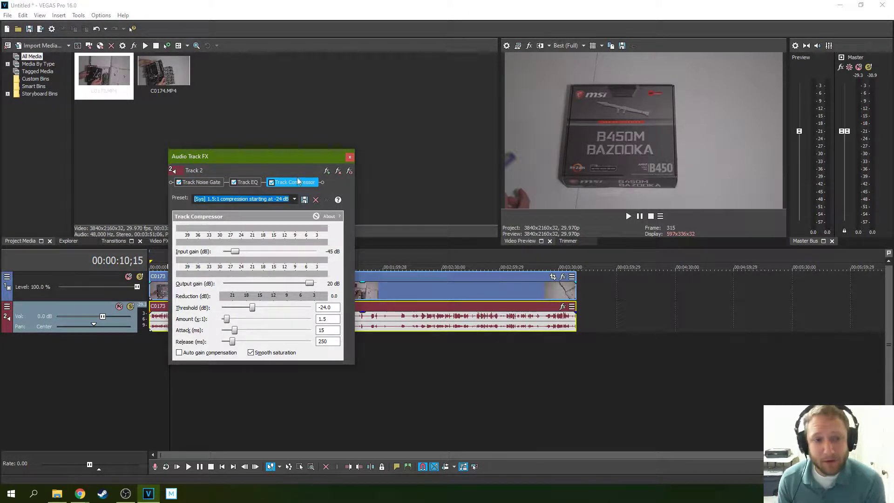
left_click(294, 199)
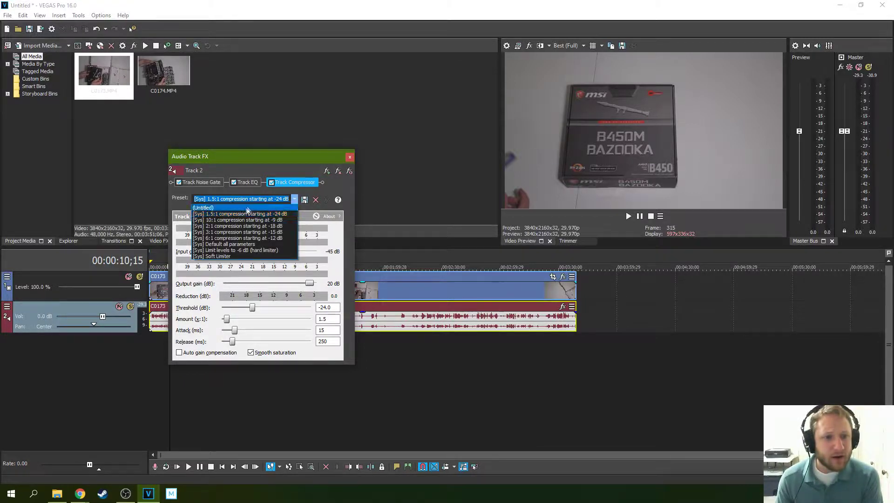
left_click(227, 207)
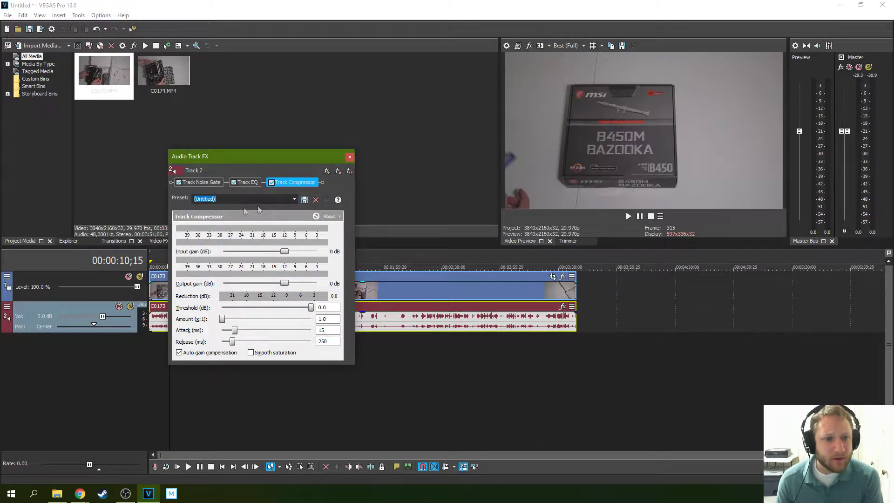
left_click(349, 157)
left_click(179, 268)
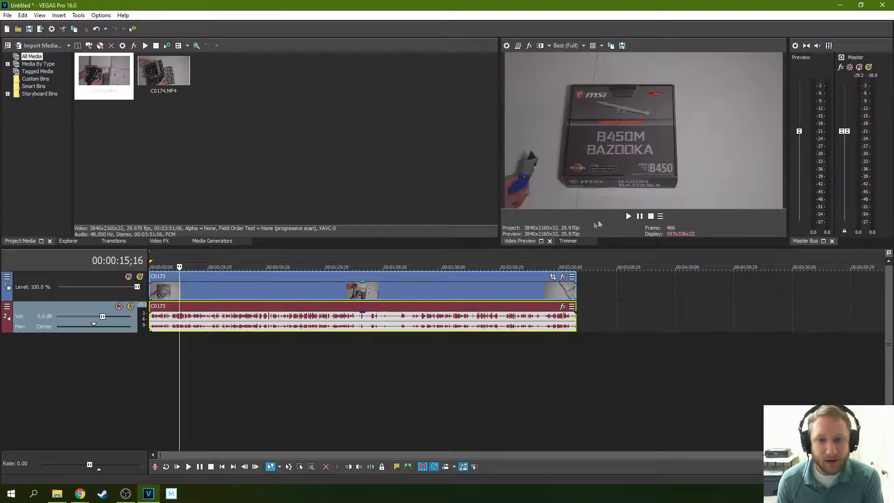
left_click(631, 218)
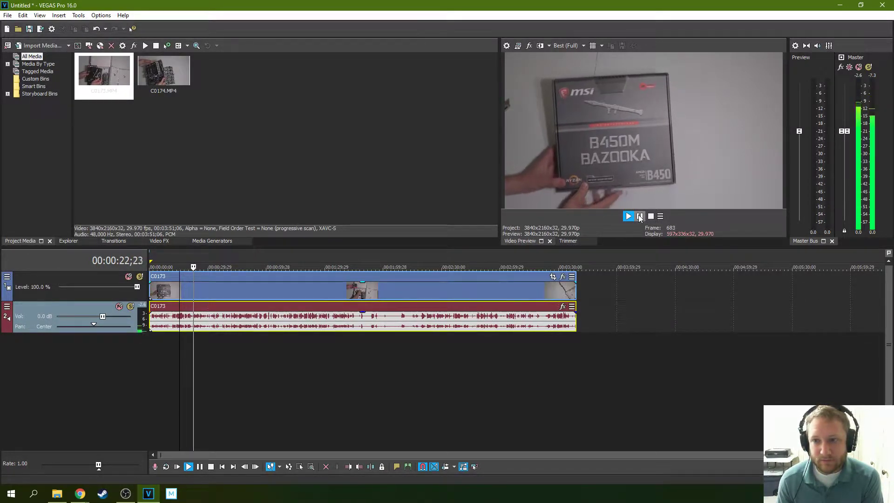
left_click(640, 216)
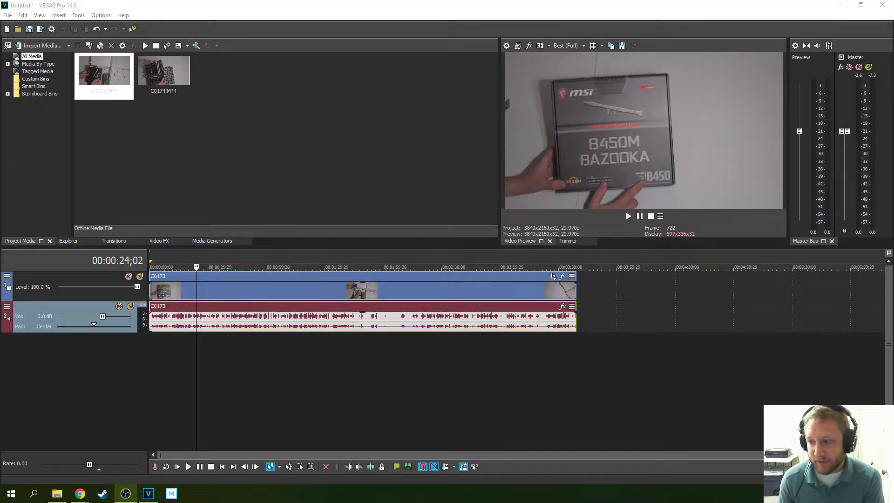
left_click(628, 216)
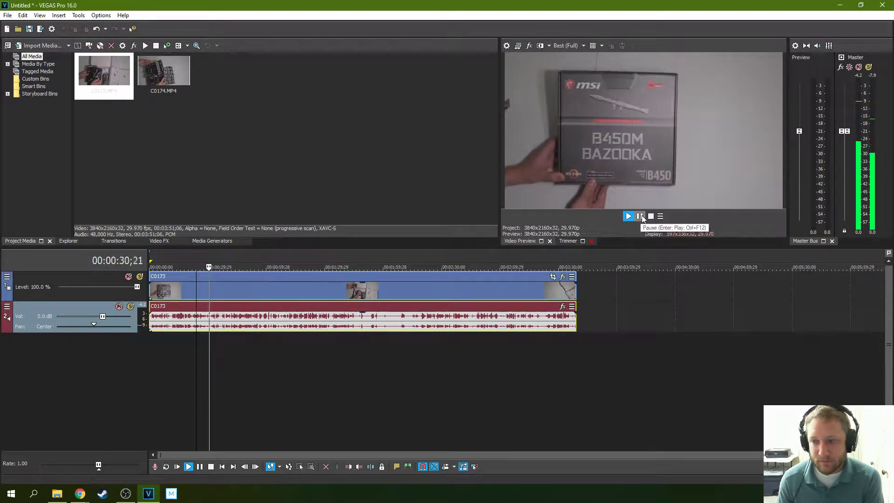
left_click(641, 216)
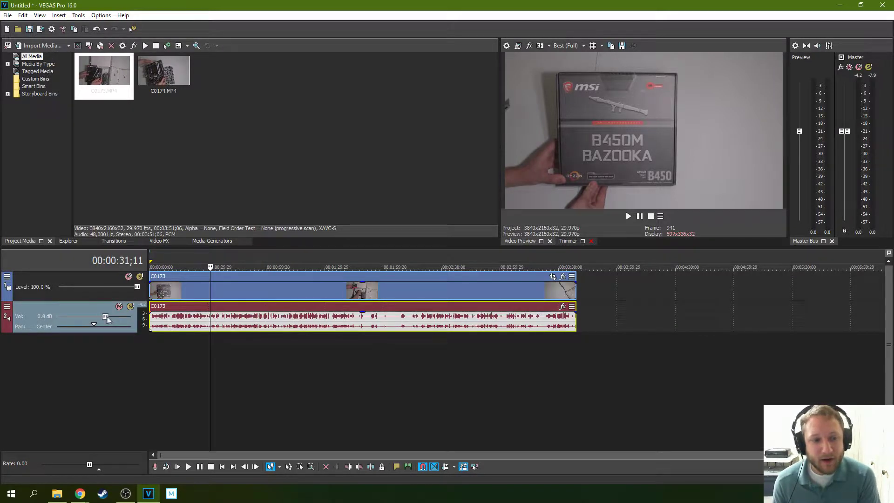
left_click_drag(102, 316, 116, 317)
left_click(628, 217)
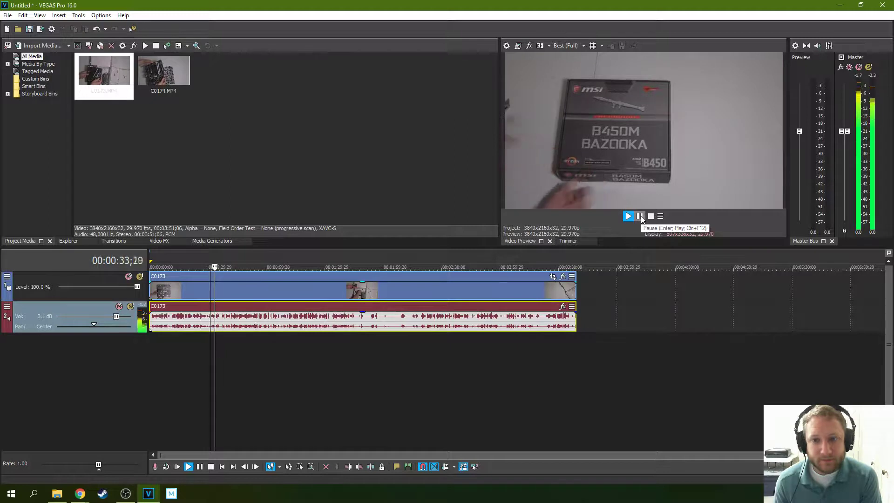
left_click(641, 216)
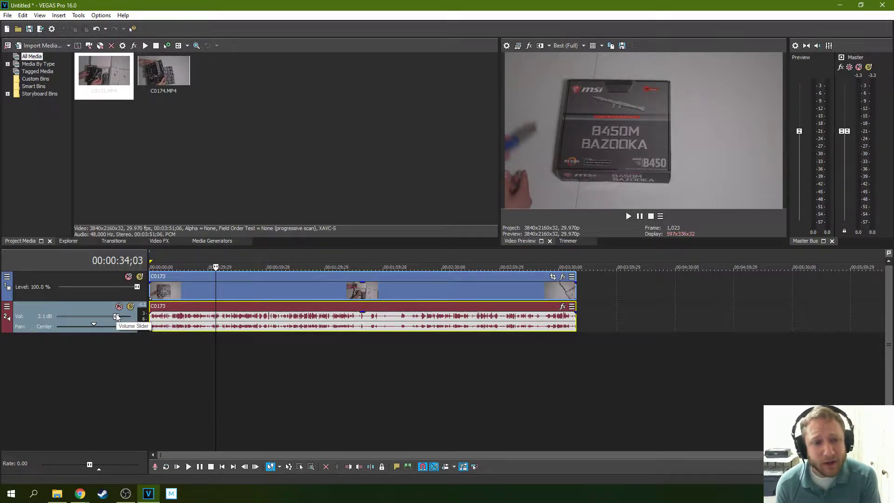
left_click_drag(117, 316, 96, 316)
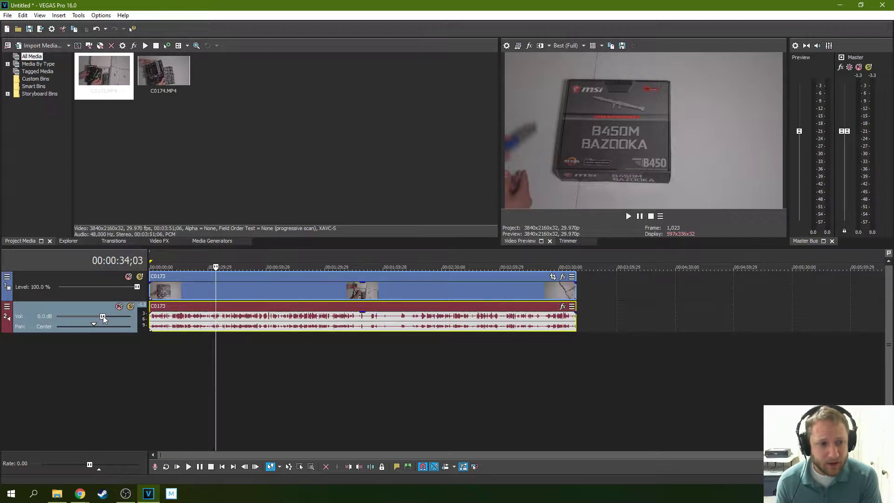
double_click(102, 316)
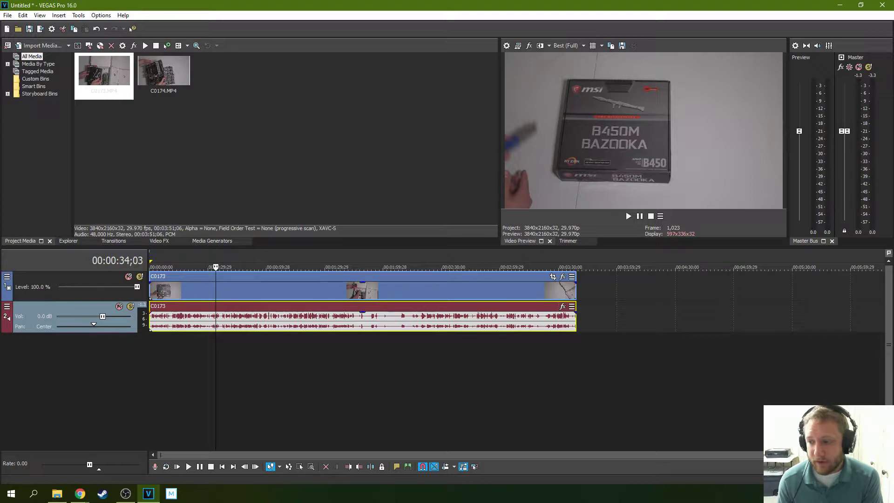
key("alt+Tab")
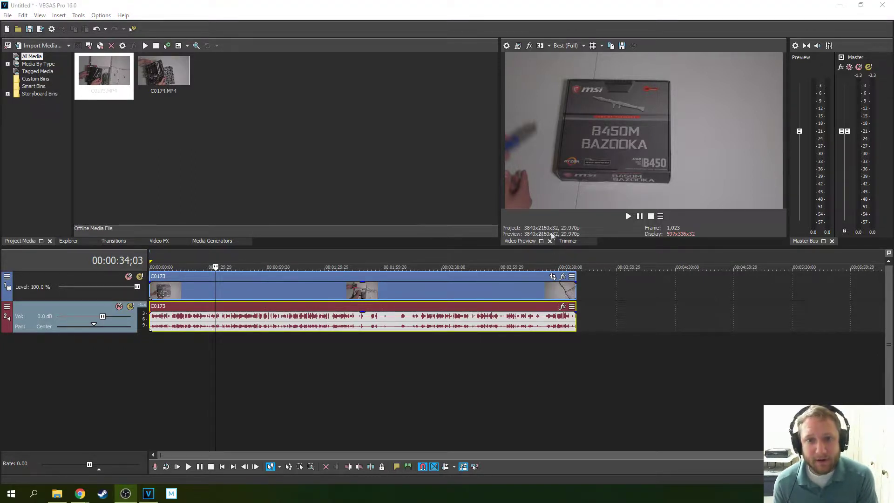
key("alt+Tab")
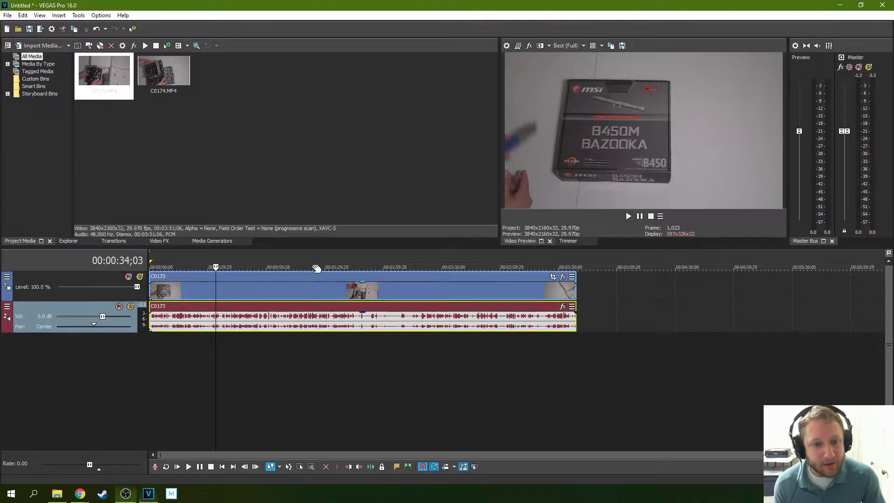
left_click(328, 261)
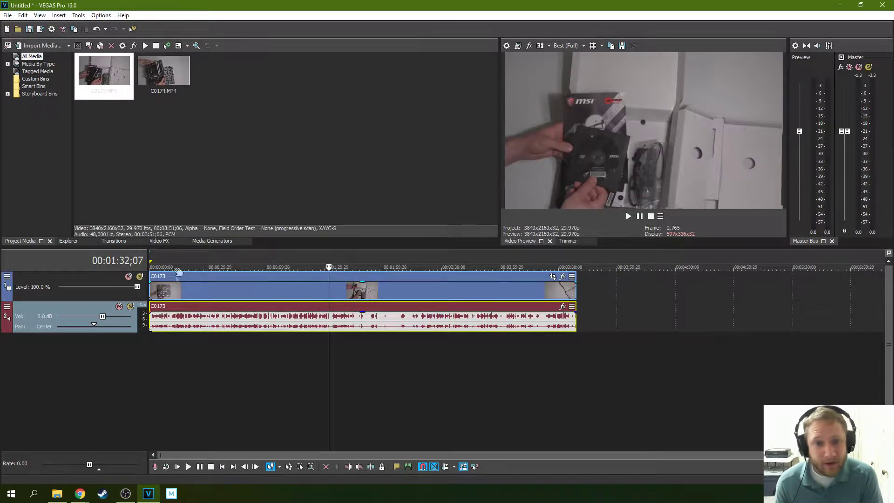
left_click(262, 260)
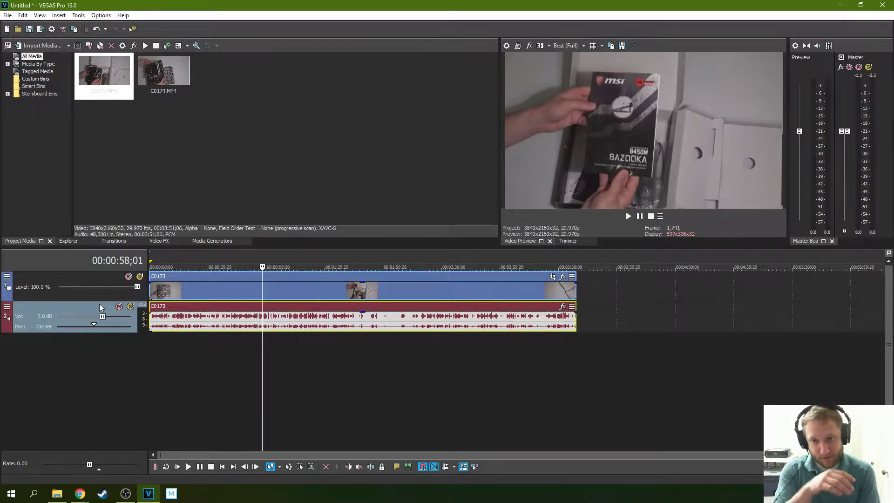
left_click(197, 292)
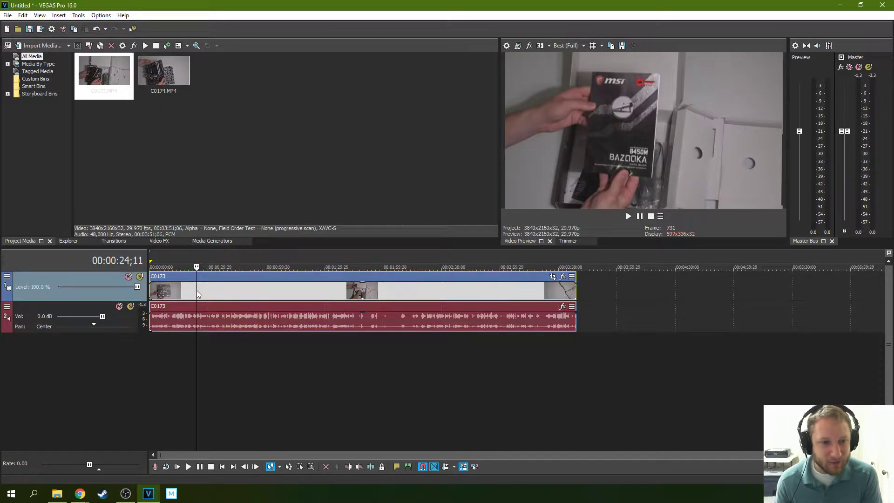
left_click(274, 279)
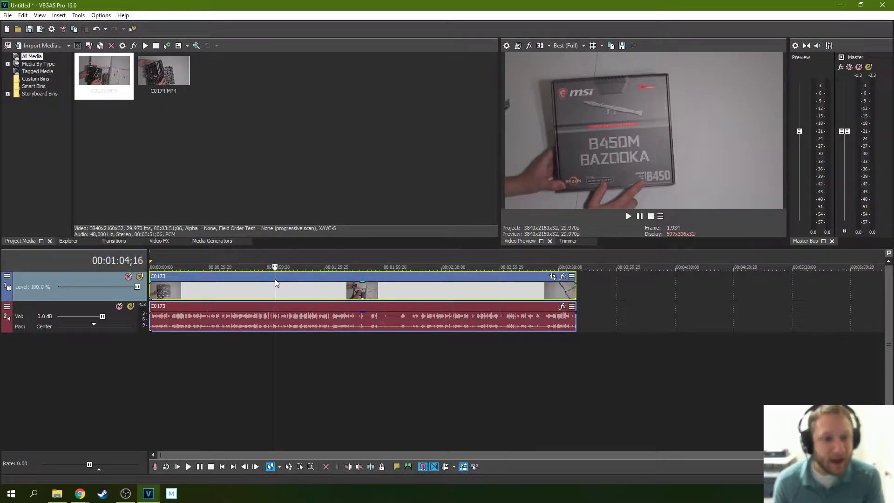
left_click(230, 285)
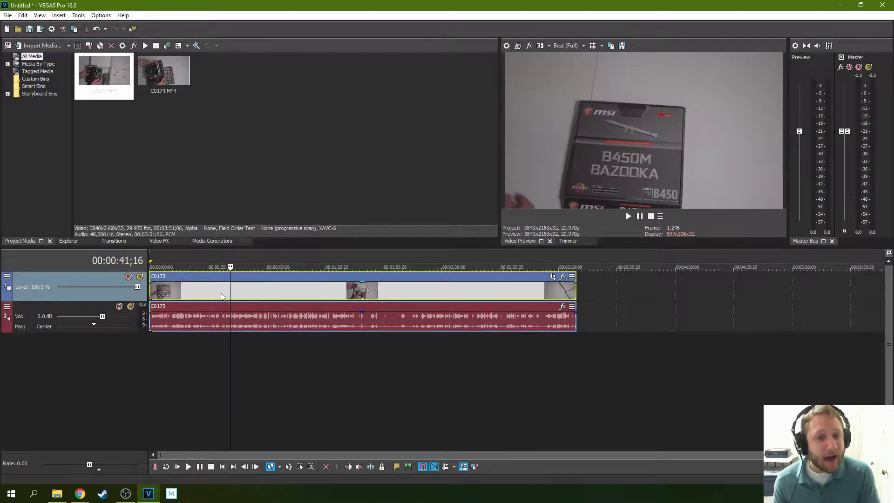
left_click(208, 302)
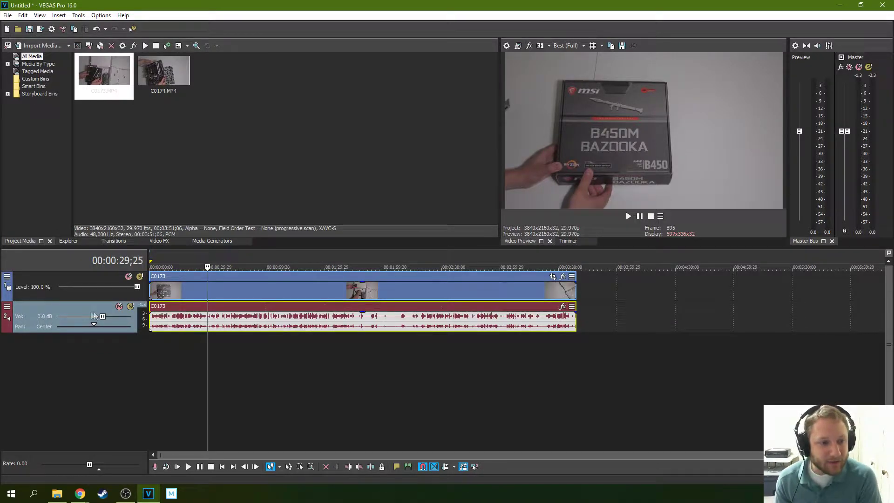
left_click(8, 308)
- Apply the '[Sys] 1.5:1 compression starting at -24 dB' preset to the track compressor
left_click(54, 357)
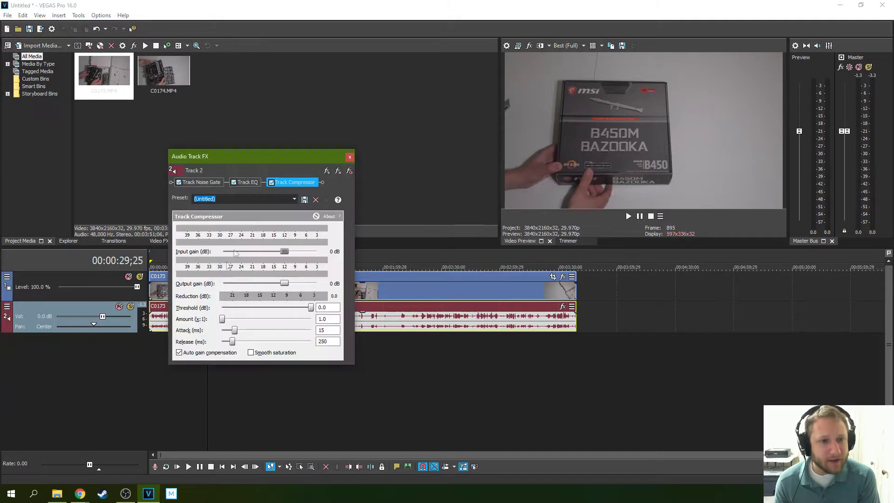
left_click(294, 200)
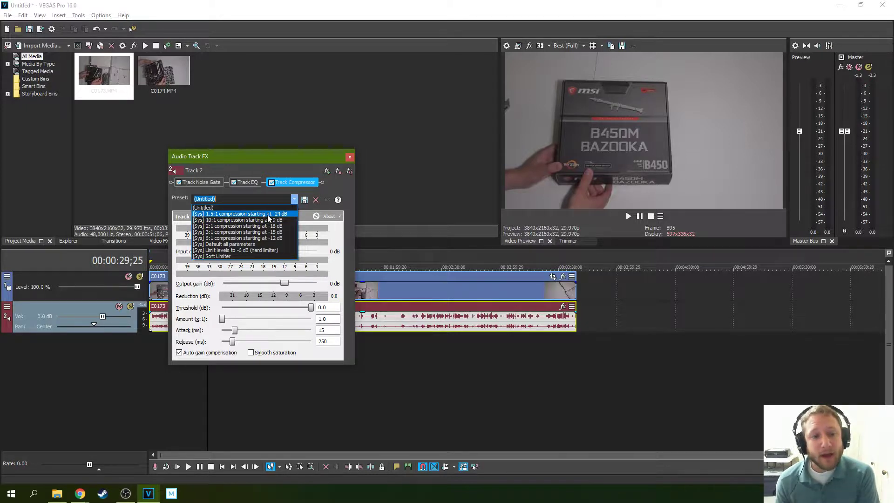
left_click(206, 295)
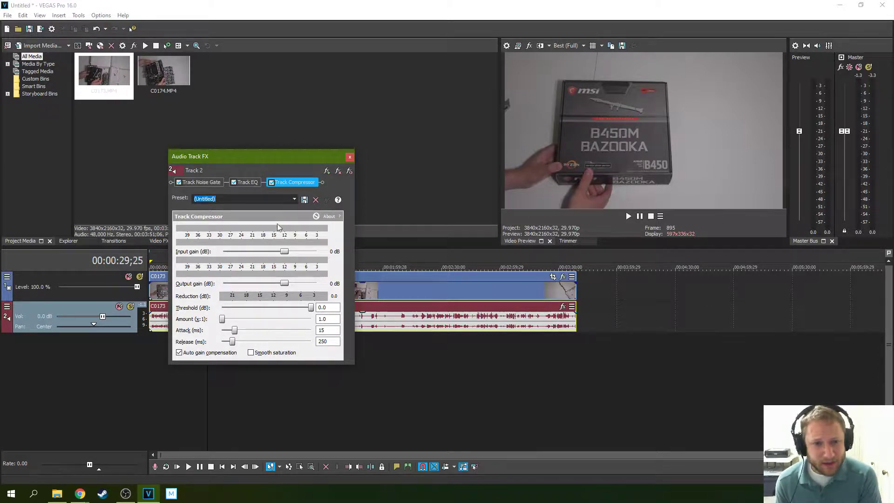
left_click(294, 200)
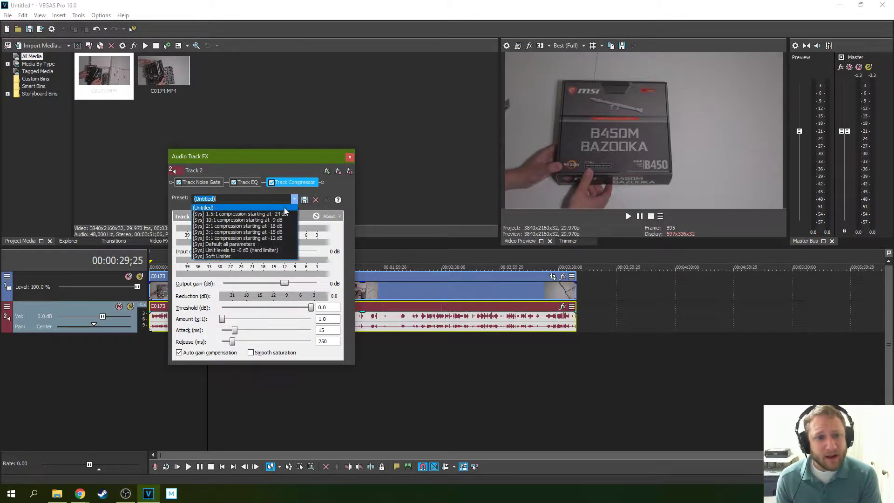
left_click(275, 214)
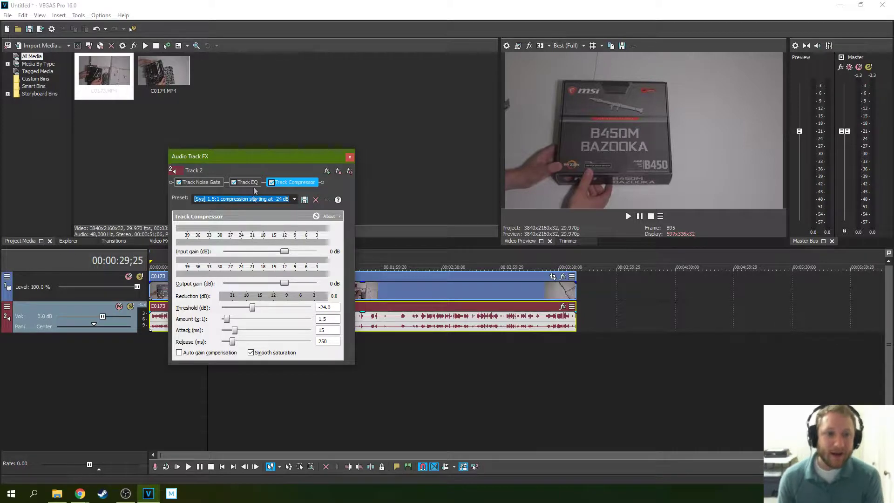
left_click_drag(264, 161, 264, 135)
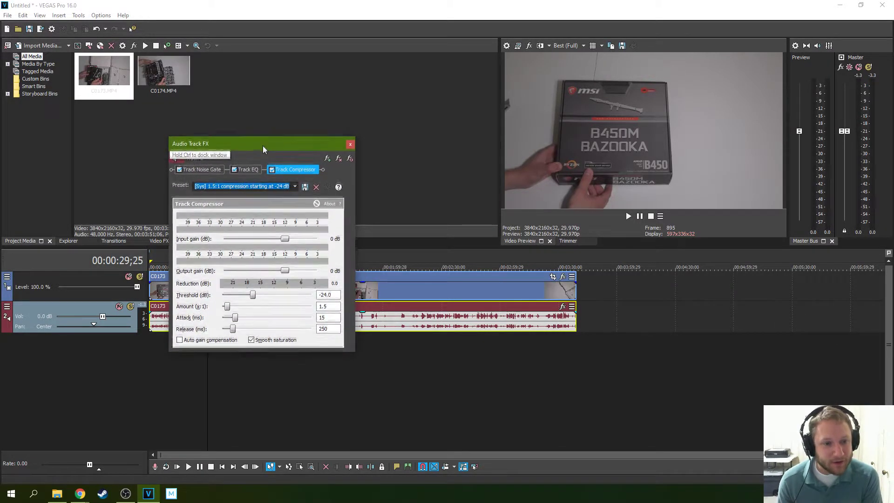
left_click_drag(263, 148, 261, 149)
left_click(294, 189)
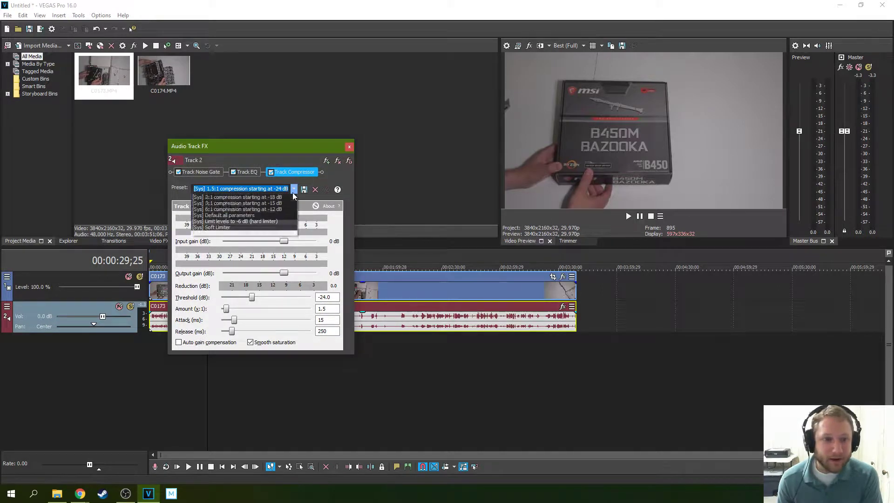
left_click(281, 206)
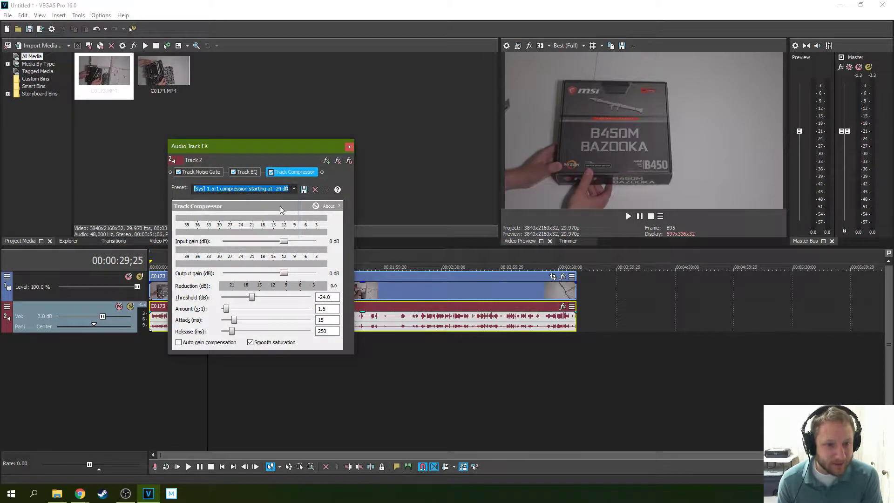
left_click_drag(290, 152, 292, 142)
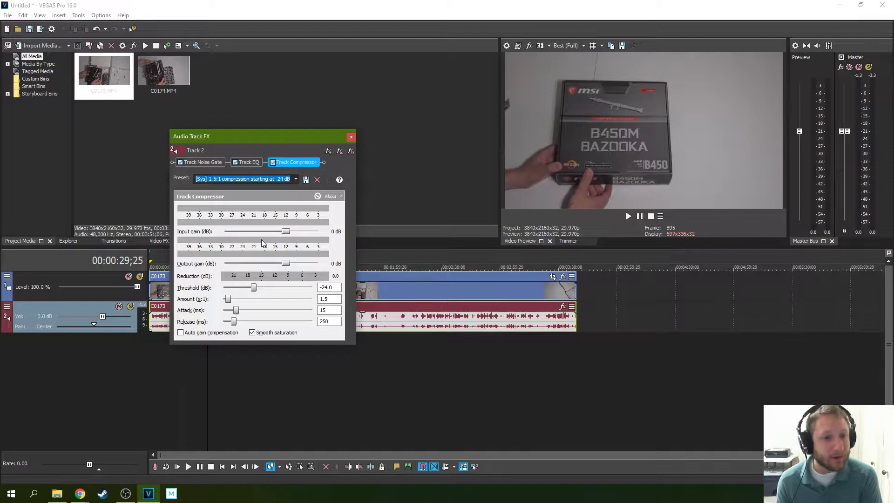
left_click(396, 319)
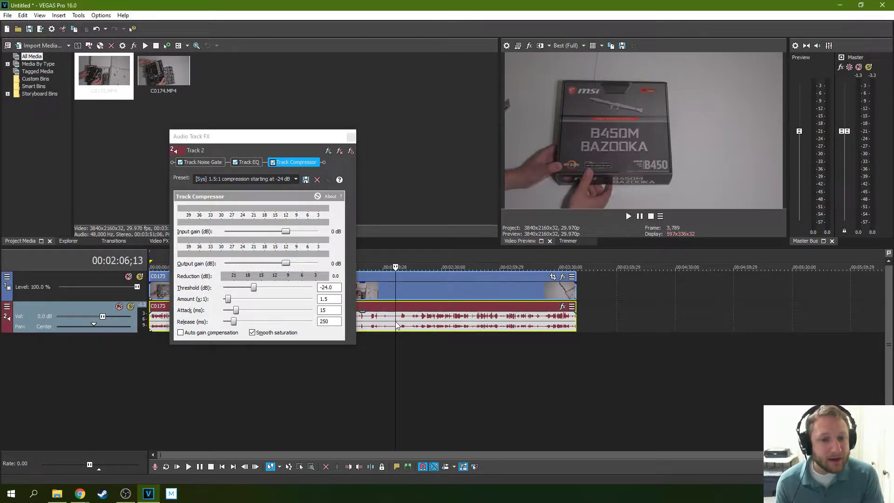
left_click(628, 217)
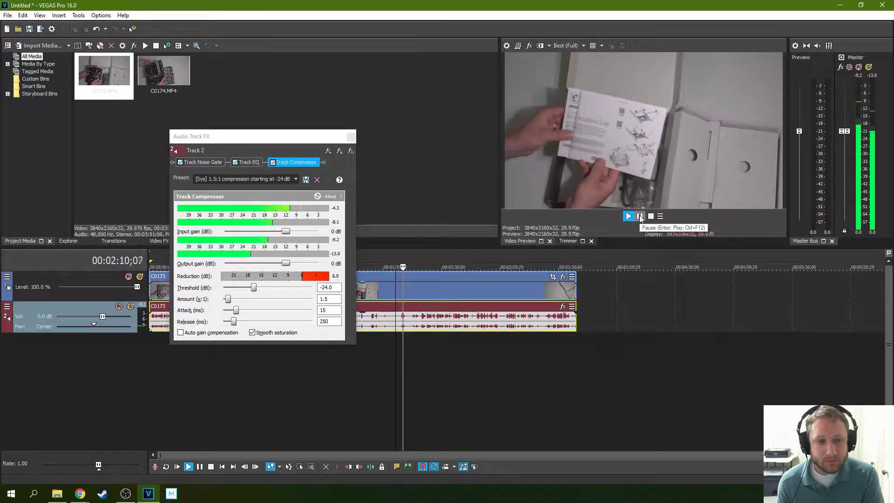
left_click(640, 217)
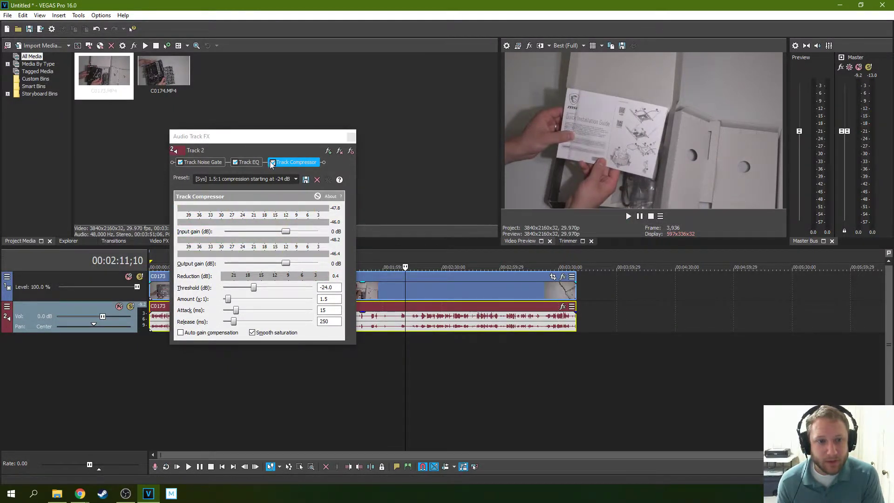
left_click(272, 162)
left_click(628, 217)
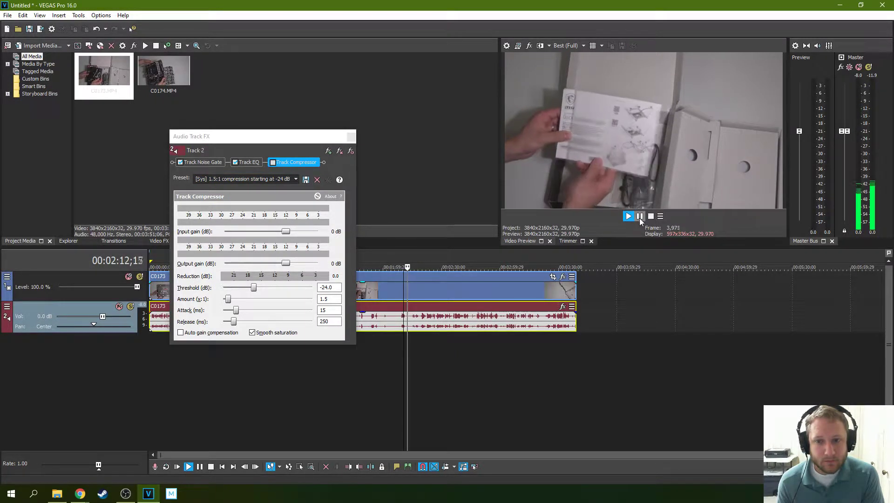
left_click(640, 217)
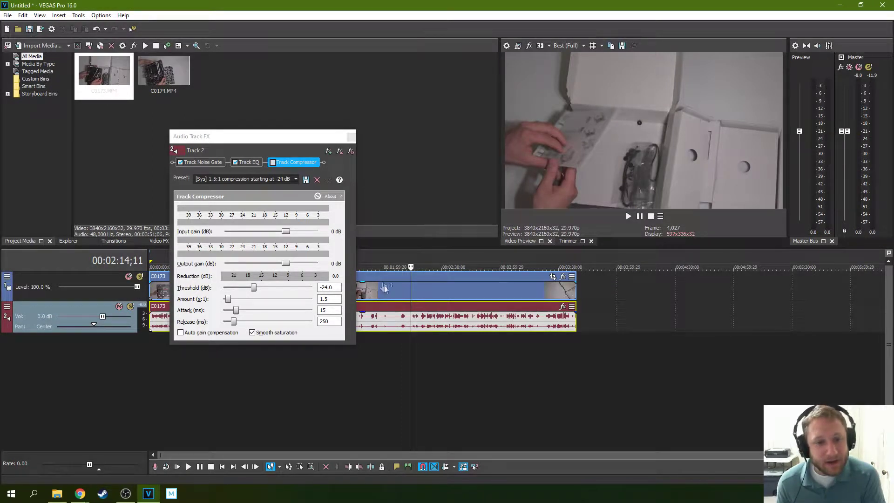
left_click(273, 162)
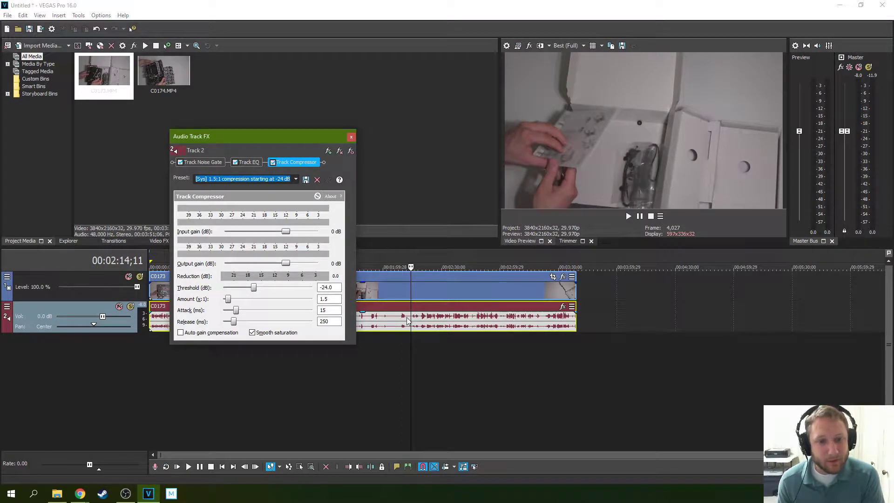
left_click(407, 321)
left_click(628, 216)
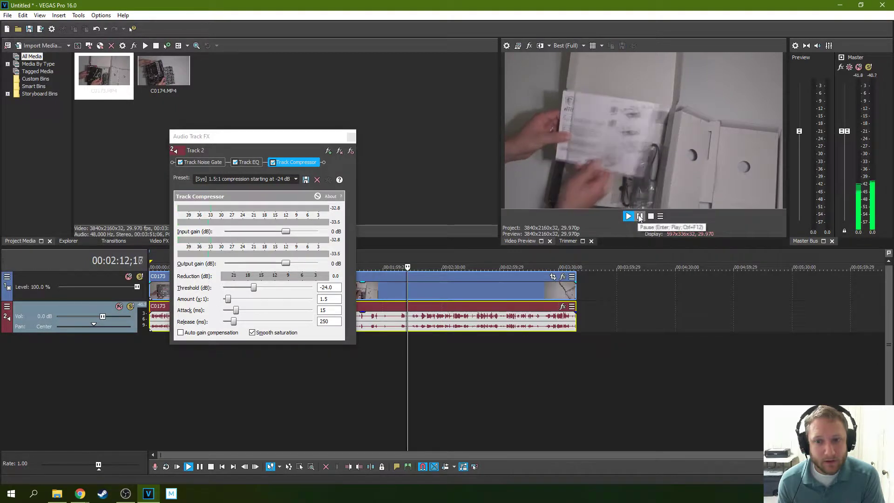
left_click(640, 217)
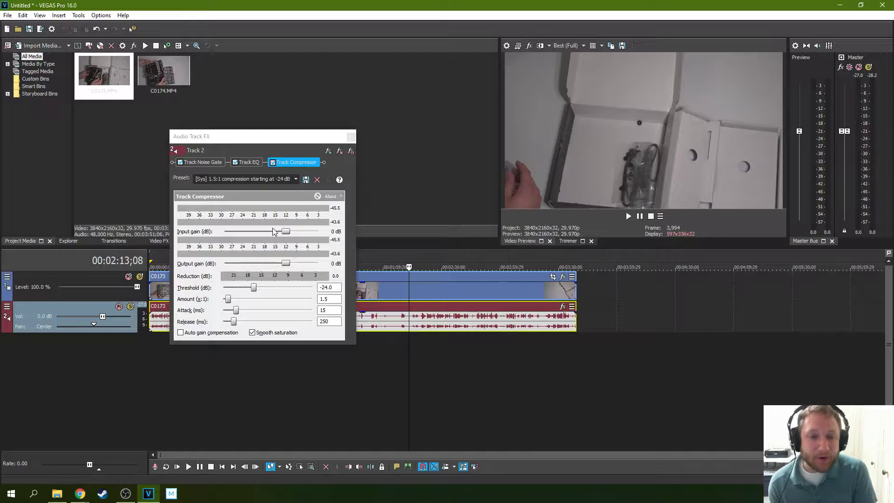
- Lower compressor input gain to -30 then -35 dB, replaying around 2:03–2:11 between changes
left_click_drag(285, 235, 280, 237)
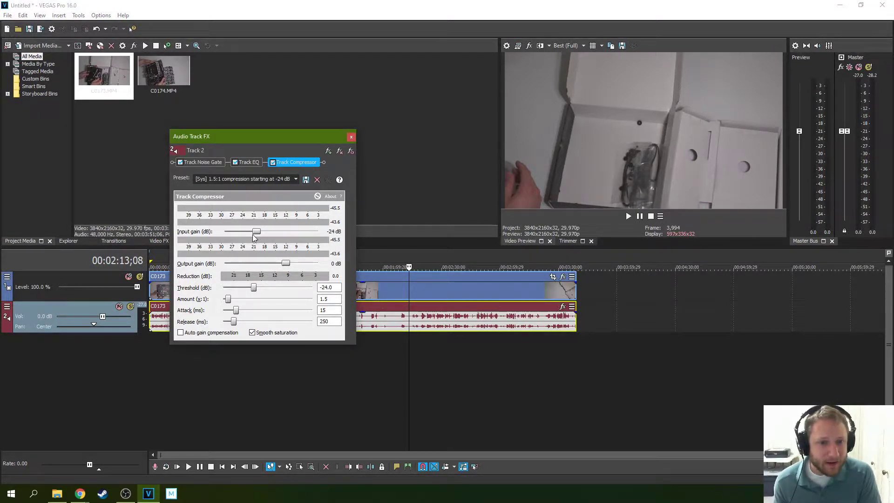
left_click(405, 326)
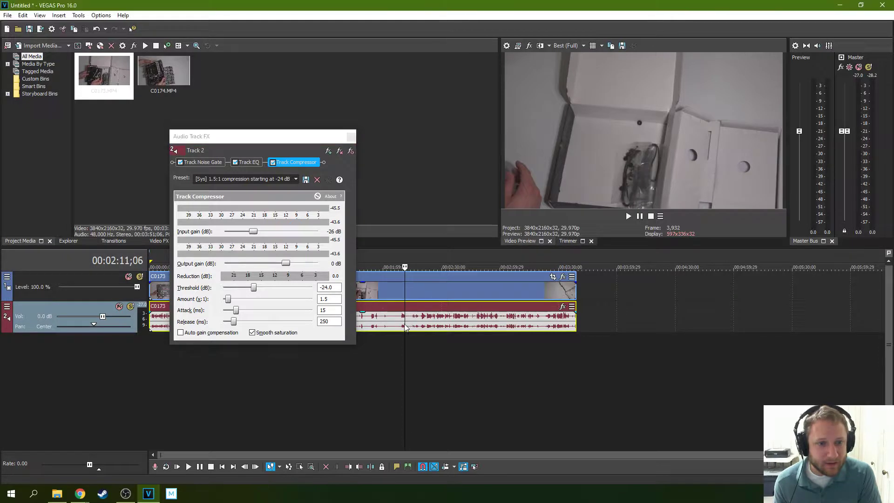
left_click(628, 217)
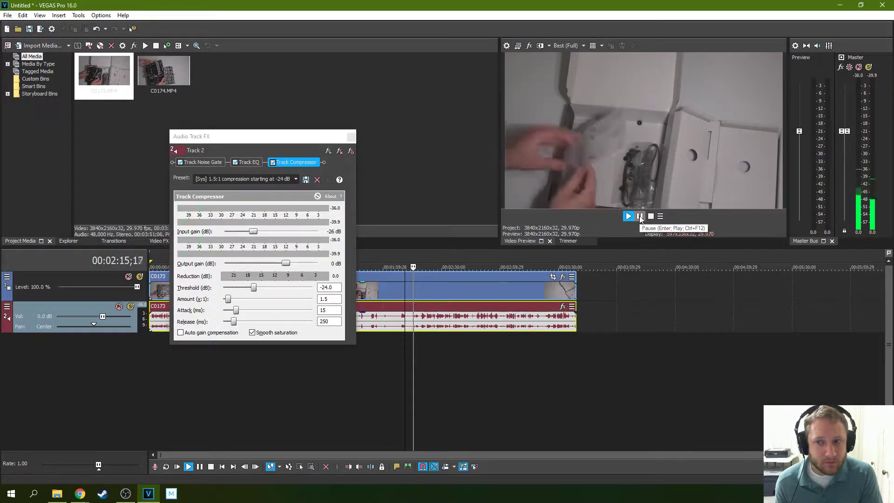
left_click(641, 216)
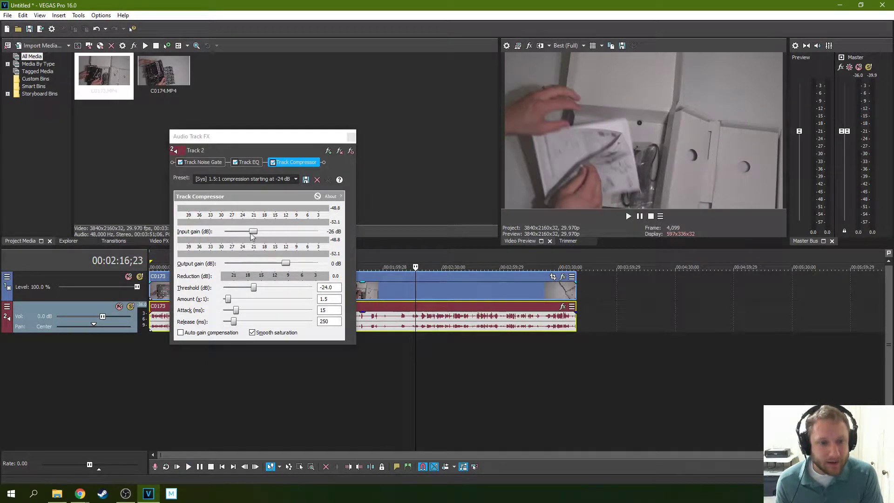
left_click(251, 233)
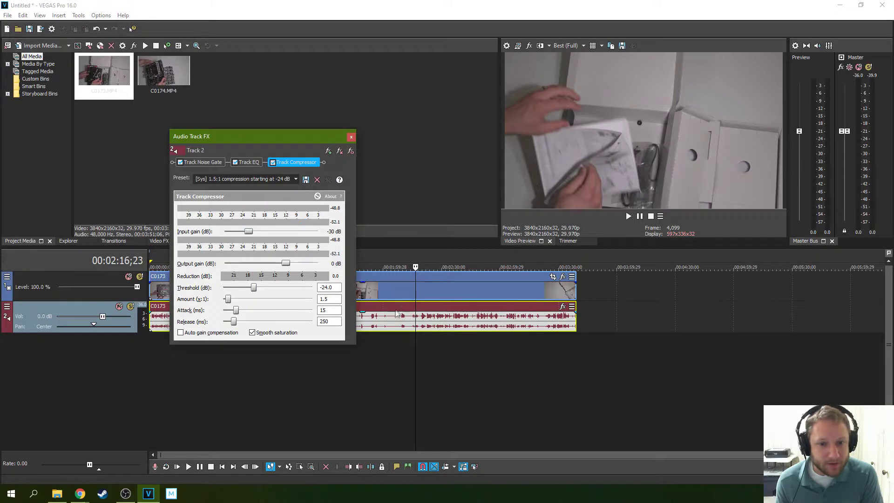
left_click(391, 313)
left_click(628, 216)
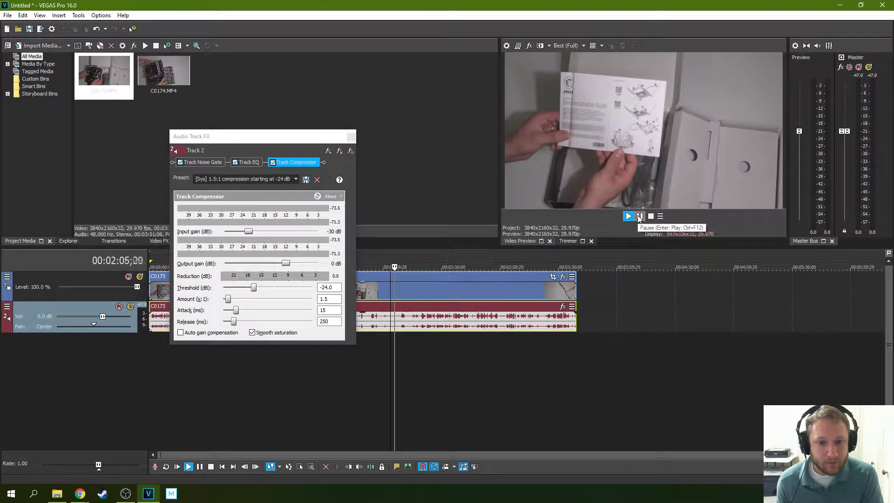
left_click(639, 217)
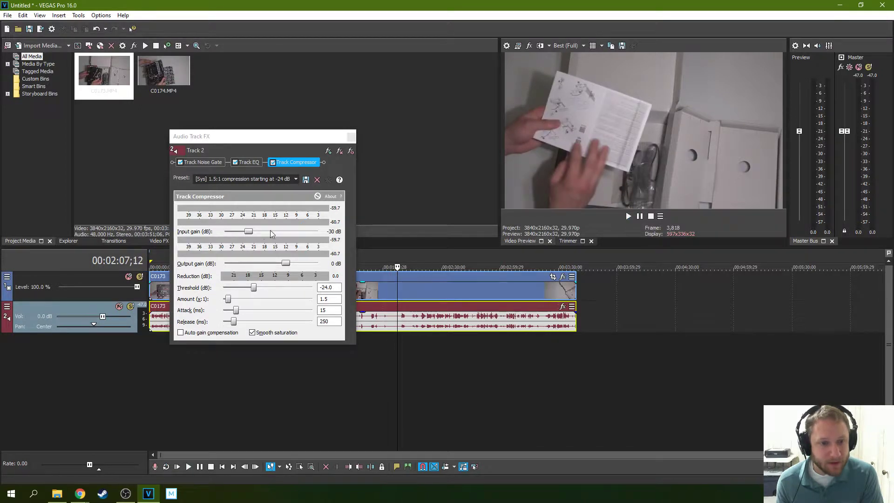
left_click_drag(250, 234, 247, 237)
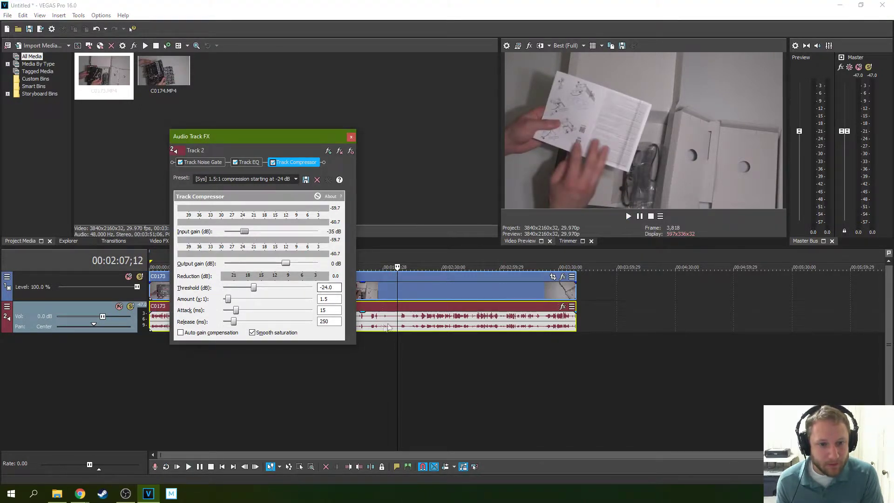
left_click(391, 324)
left_click(628, 216)
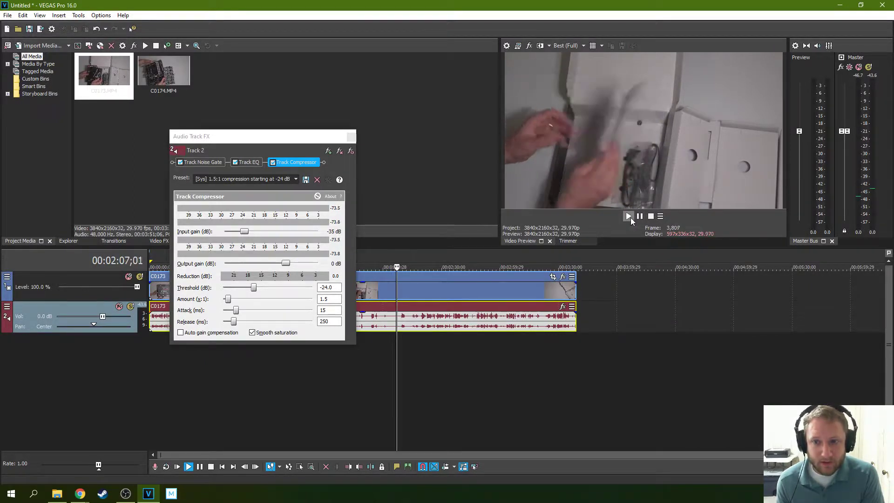
left_click(639, 216)
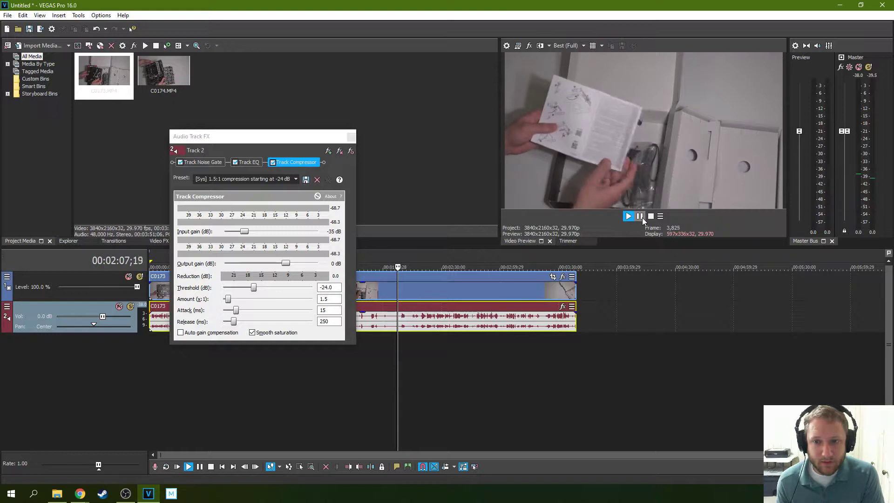
left_click(387, 326)
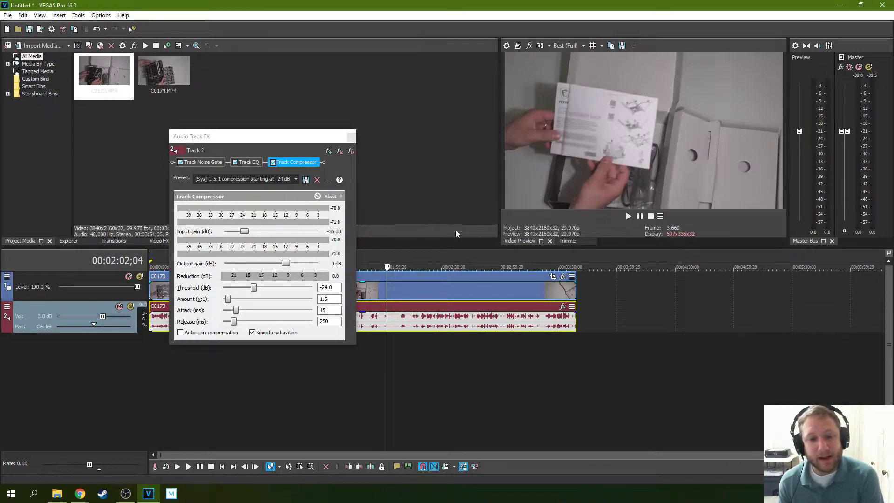
left_click(629, 217)
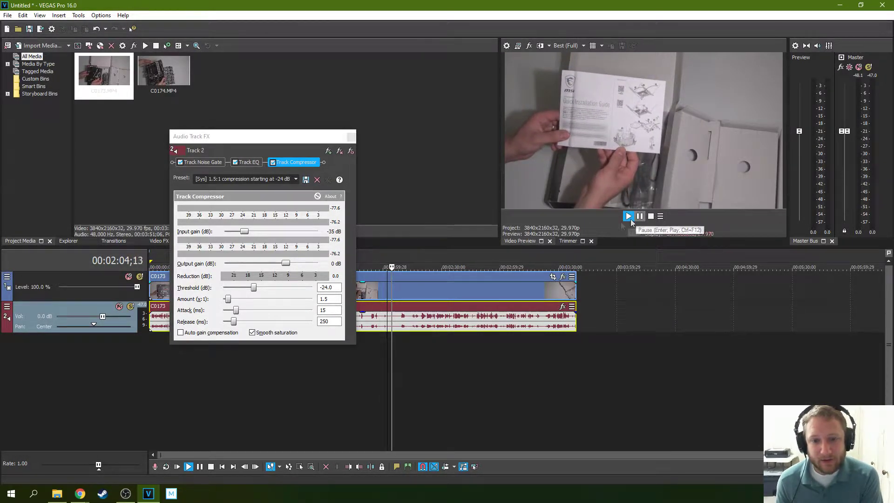
left_click(427, 289)
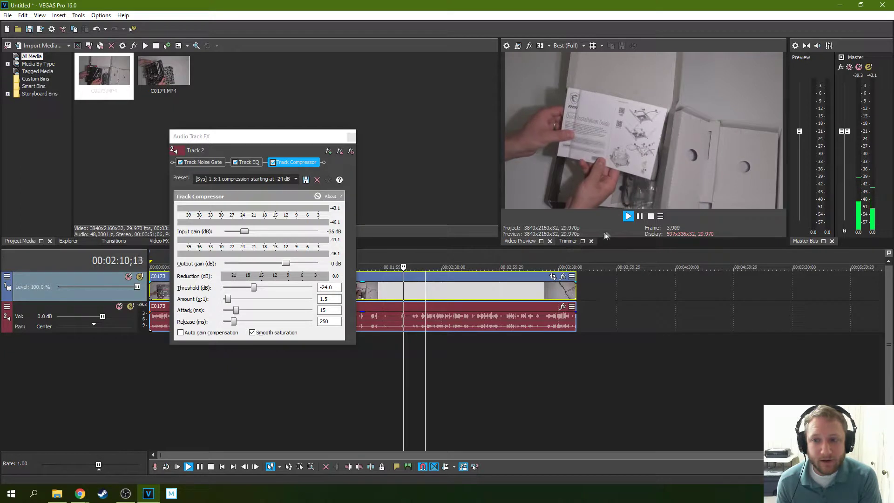
left_click(456, 266)
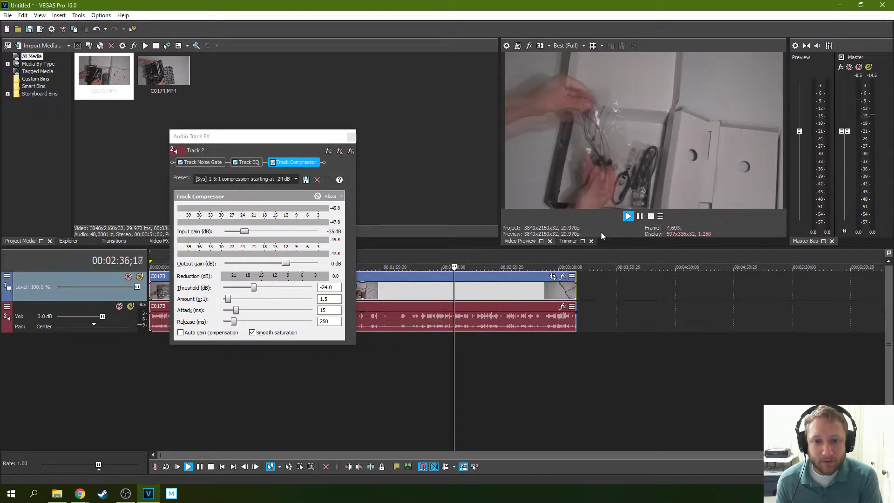
left_click(640, 216)
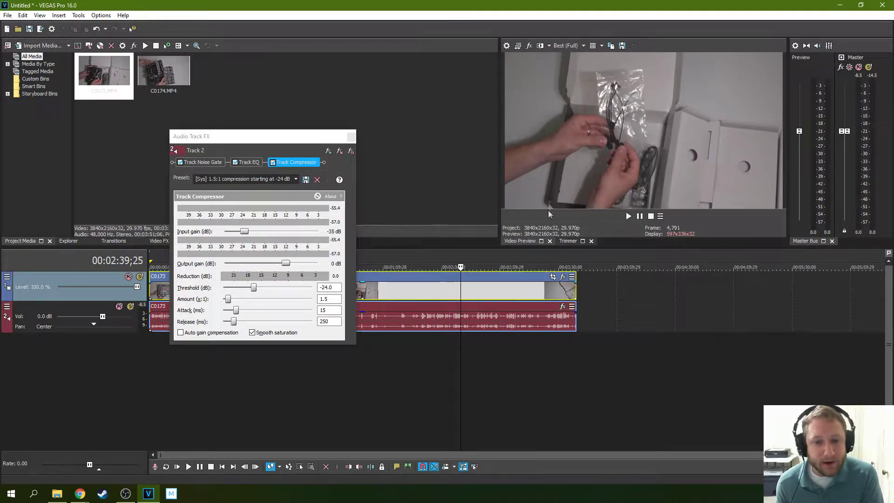
left_click(437, 265)
left_click(628, 216)
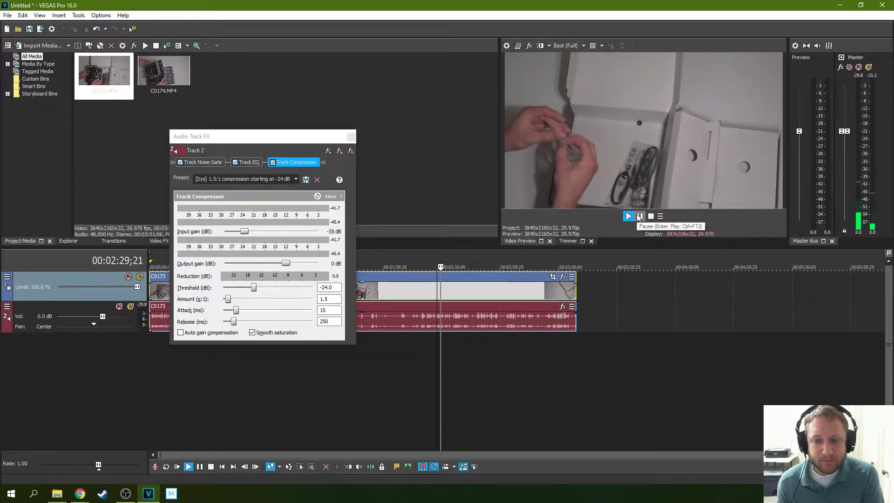
left_click(640, 217)
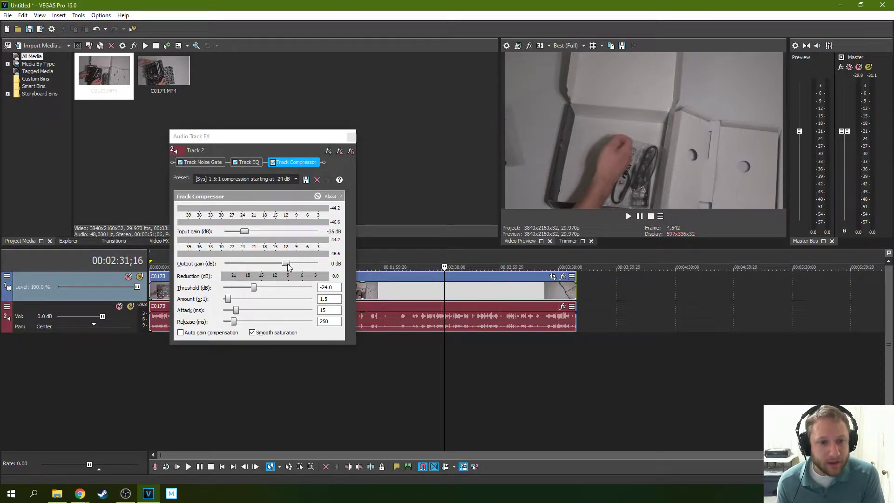
- Raise the compressor output gain to 13 dB while previewing, then close the FX window
left_click_drag(288, 265, 294, 267)
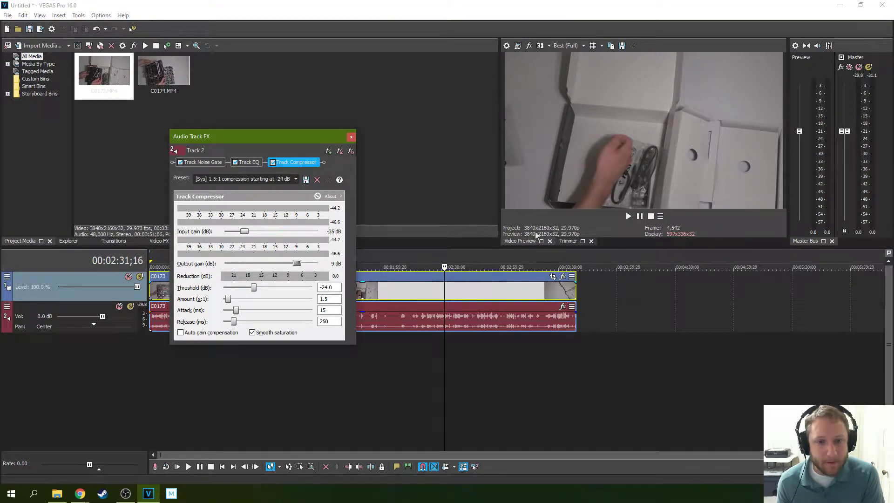
left_click(629, 216)
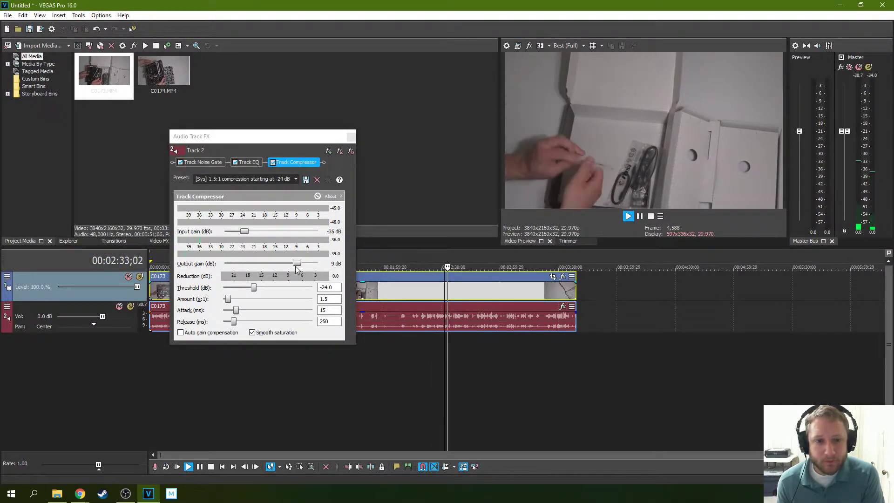
left_click_drag(297, 264, 304, 266)
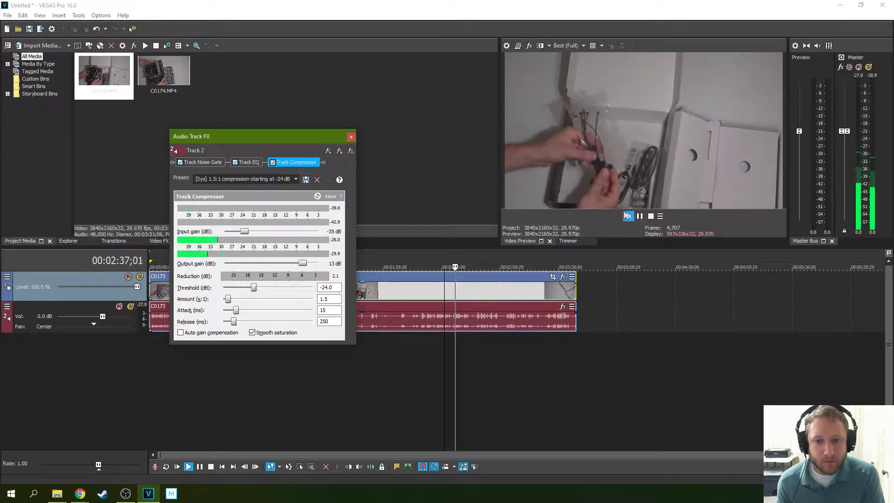
left_click(639, 217)
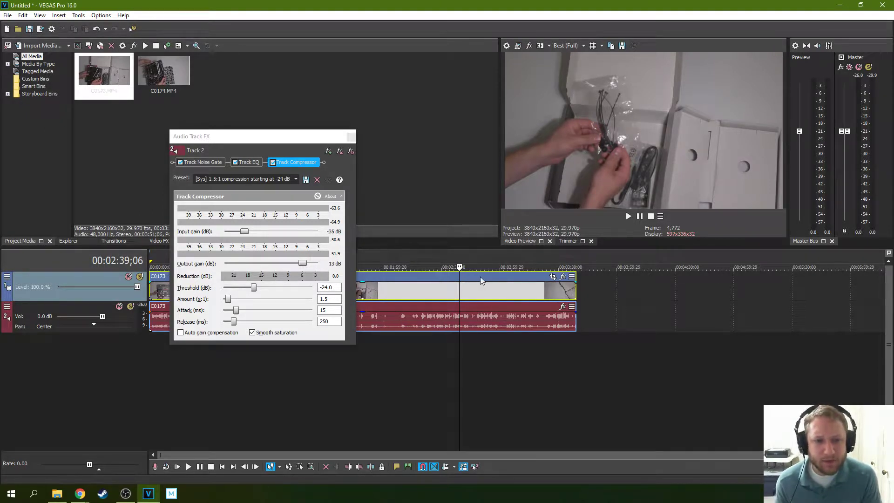
left_click(422, 290)
left_click(443, 289)
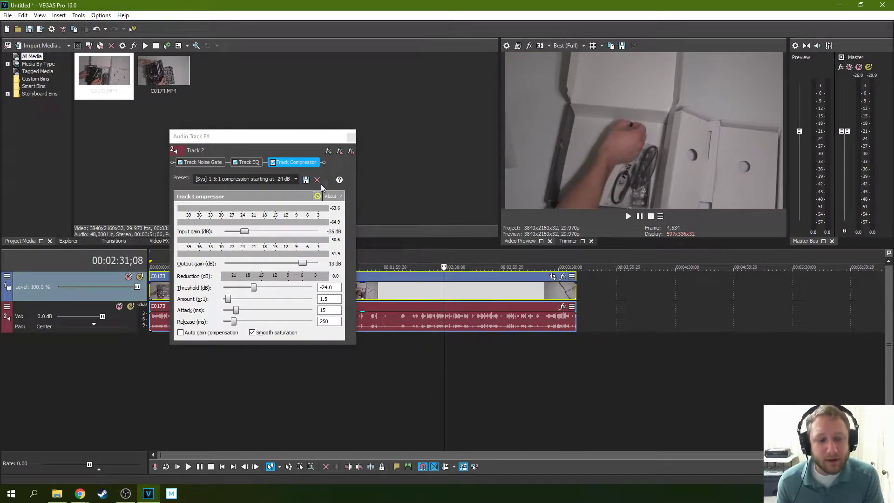
left_click(351, 136)
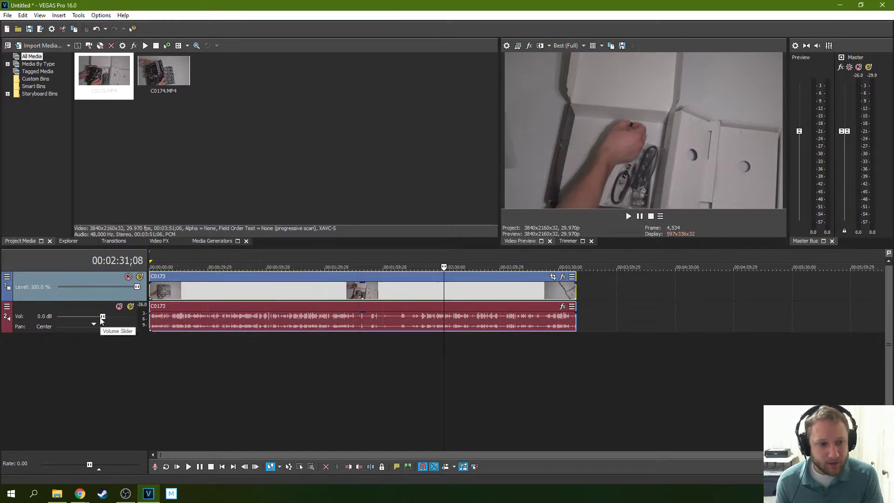
- Raise the audio track volume to 12.0 dB while playing the audio clip
left_click(426, 309)
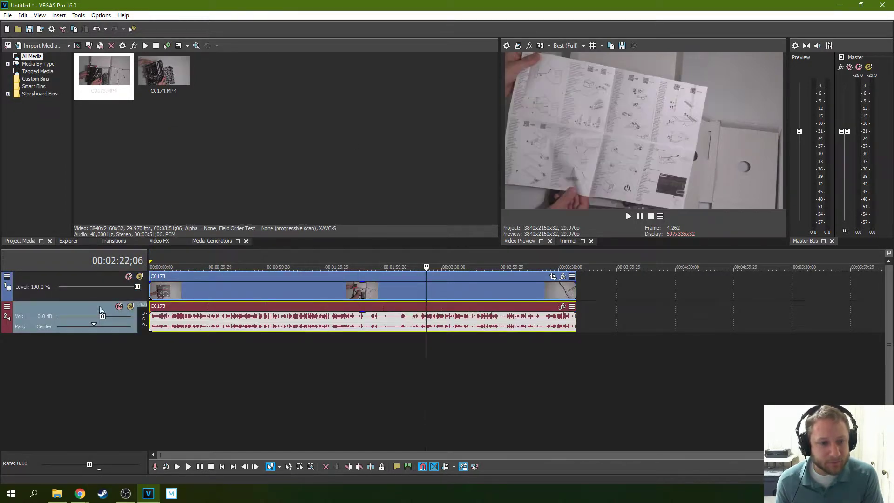
left_click(627, 217)
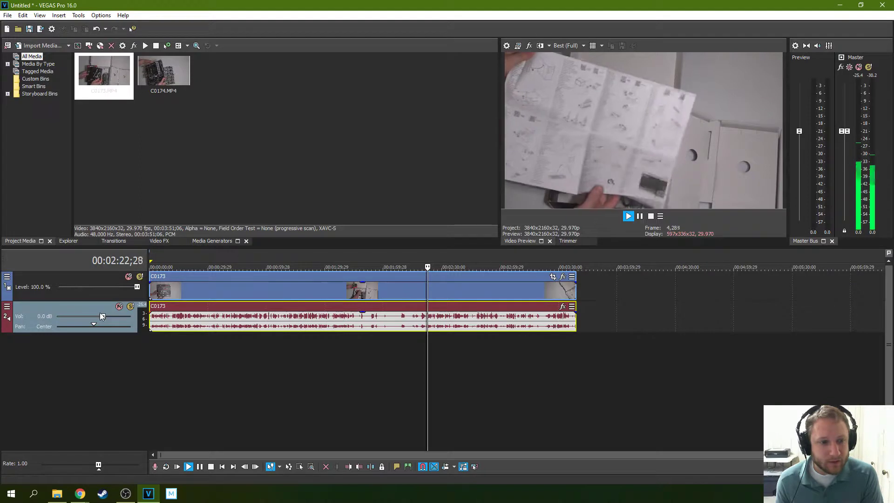
left_click_drag(101, 316, 129, 316)
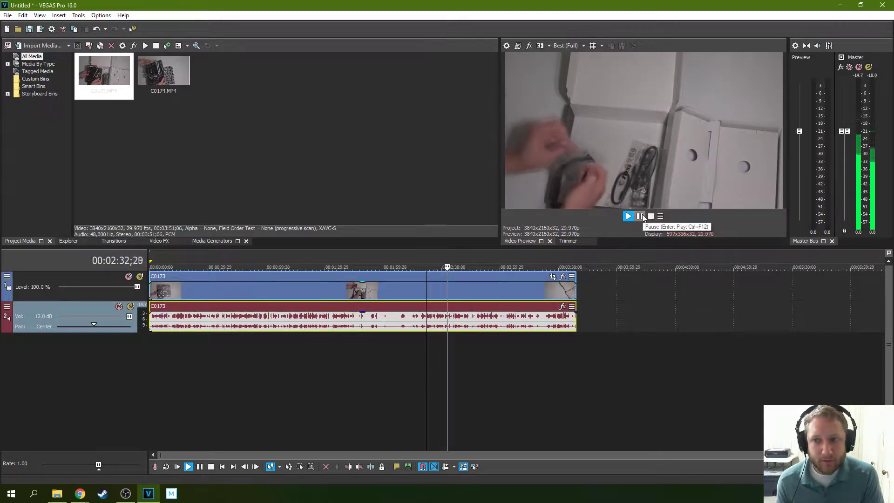
left_click(642, 217)
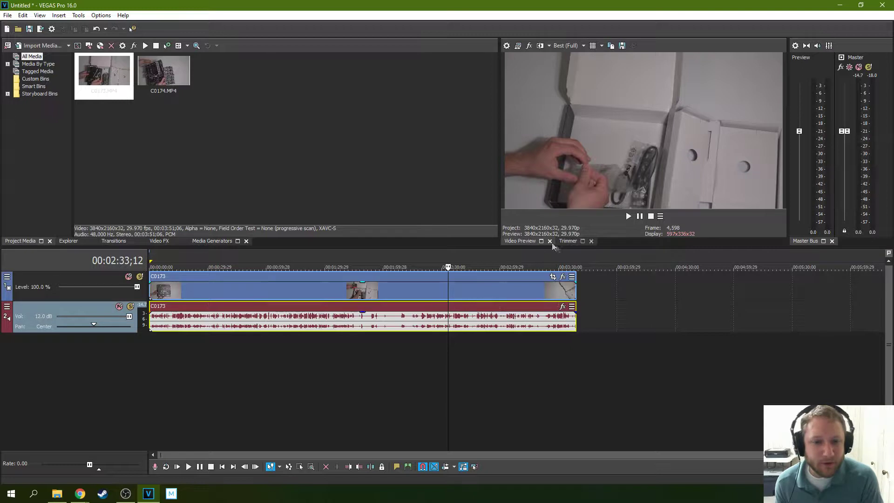
- Review playback from 00:01:17;20 to about 00:01:26;15, then reopen the audio track FX
left_click(320, 281)
left_click(300, 289)
left_click(628, 216)
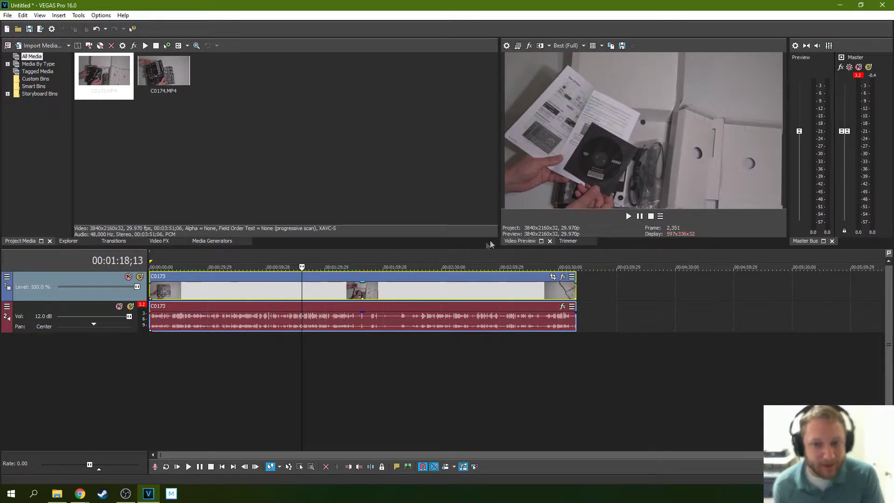
left_click(275, 258)
left_click(306, 257)
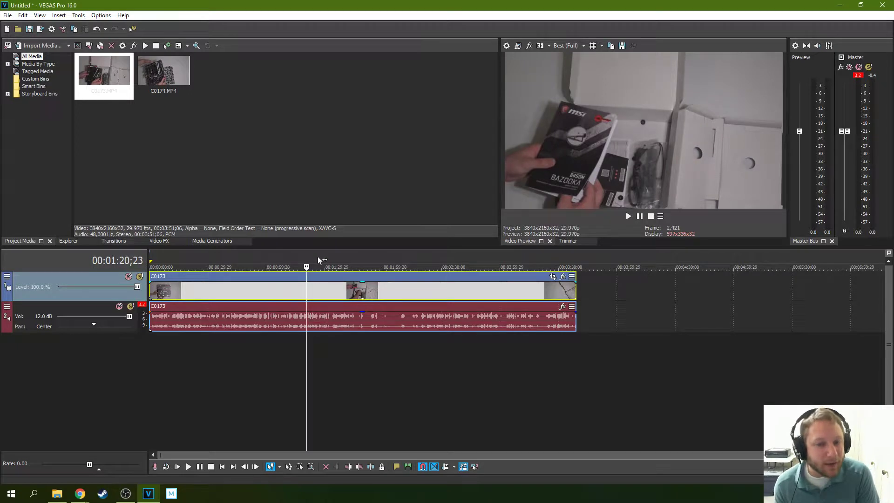
left_click(301, 261)
left_click(318, 261)
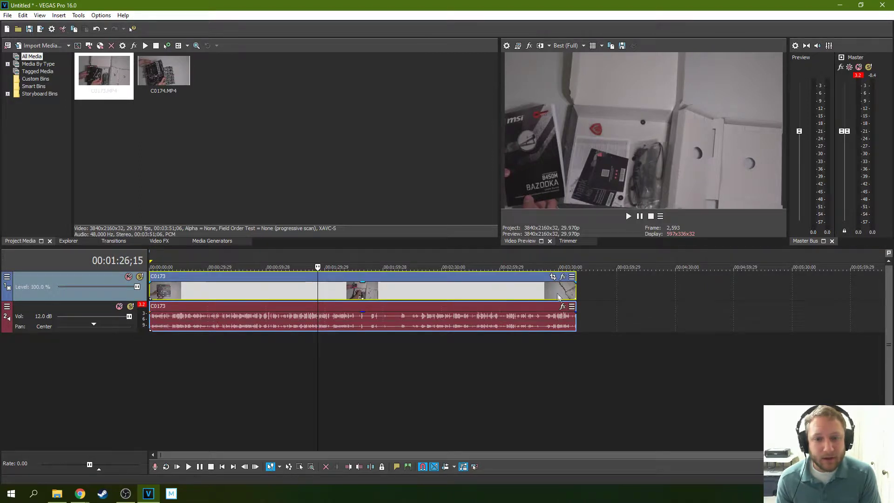
left_click(7, 306)
left_click(28, 359)
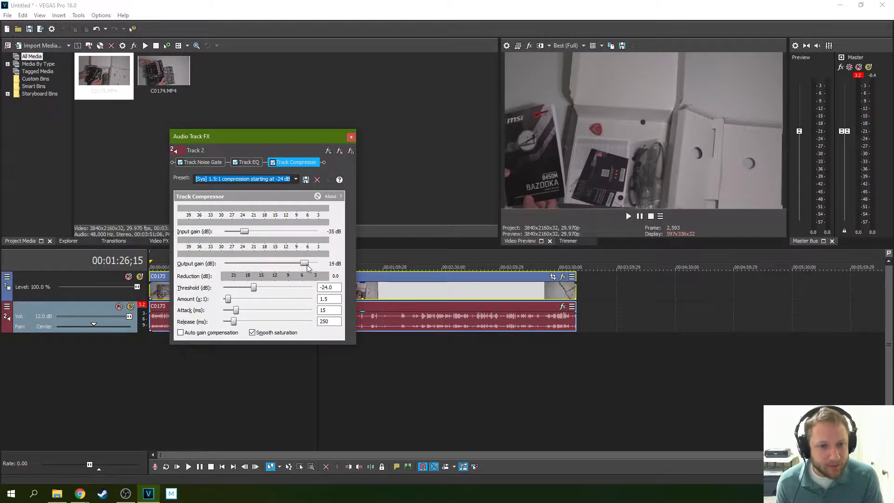
- Nudge the compressor output gain up to 20 dB, replaying the audio to check it
left_click(419, 334)
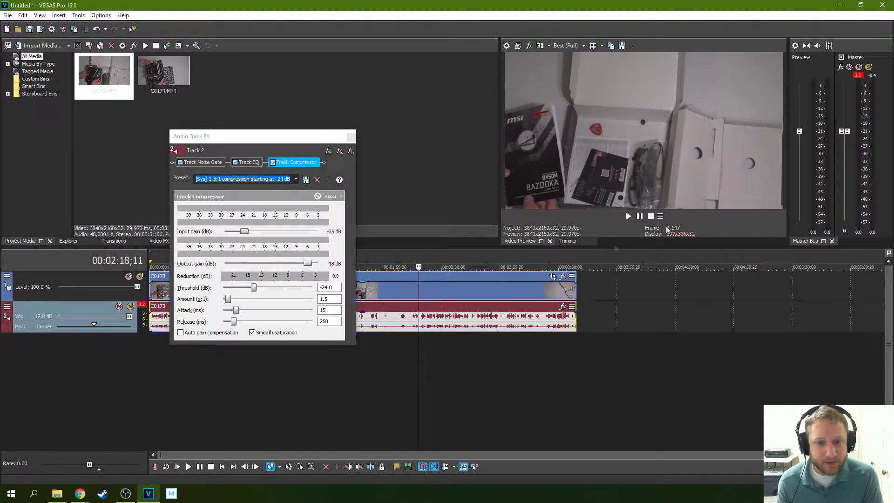
left_click(628, 216)
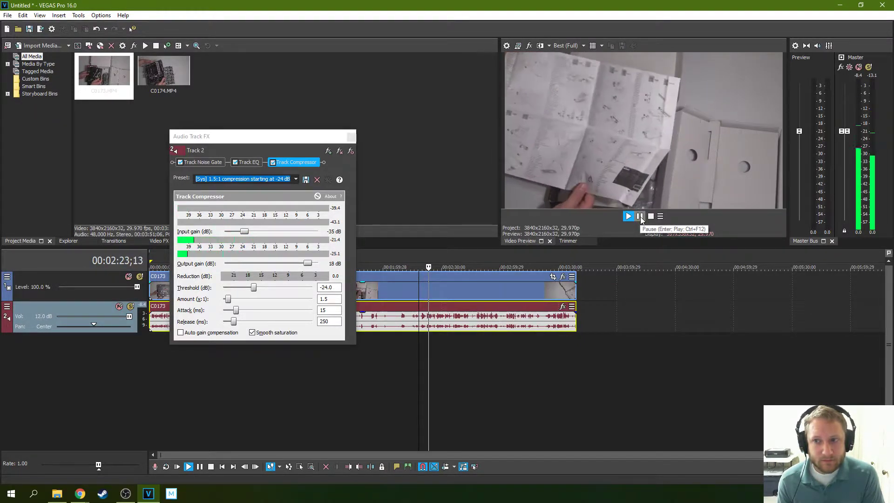
left_click(640, 216)
left_click(310, 265)
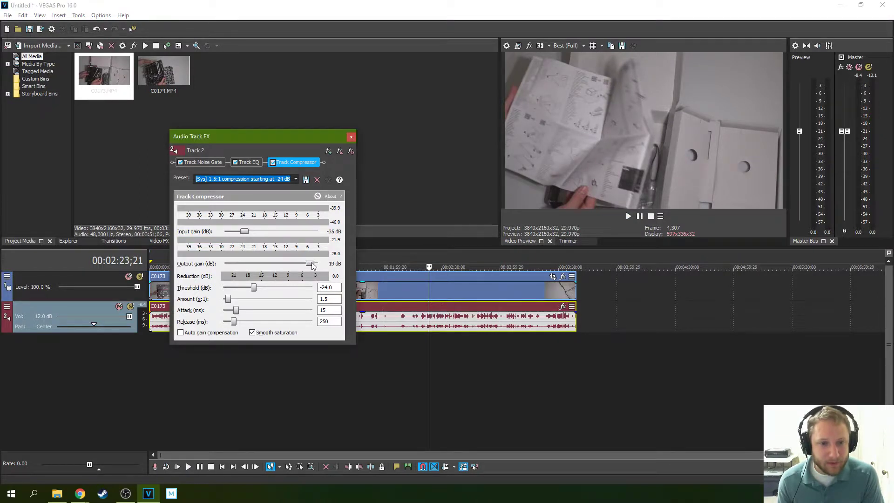
left_click(638, 217)
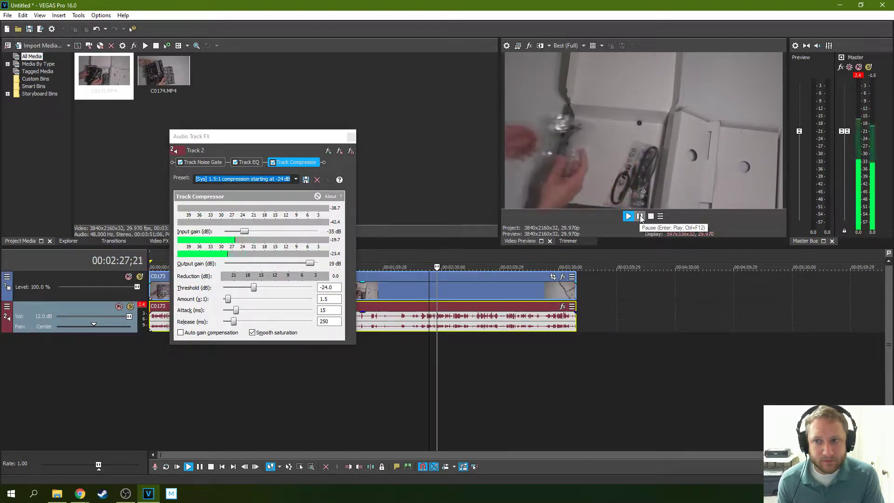
left_click(640, 216)
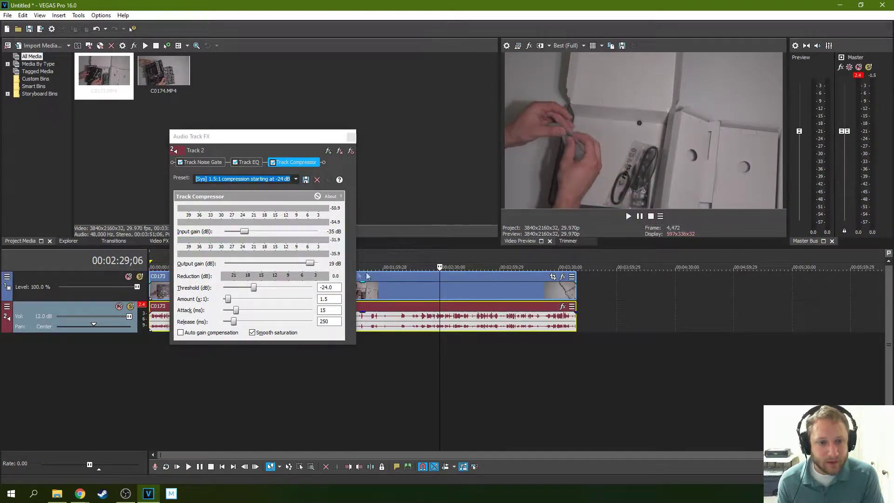
left_click(312, 264)
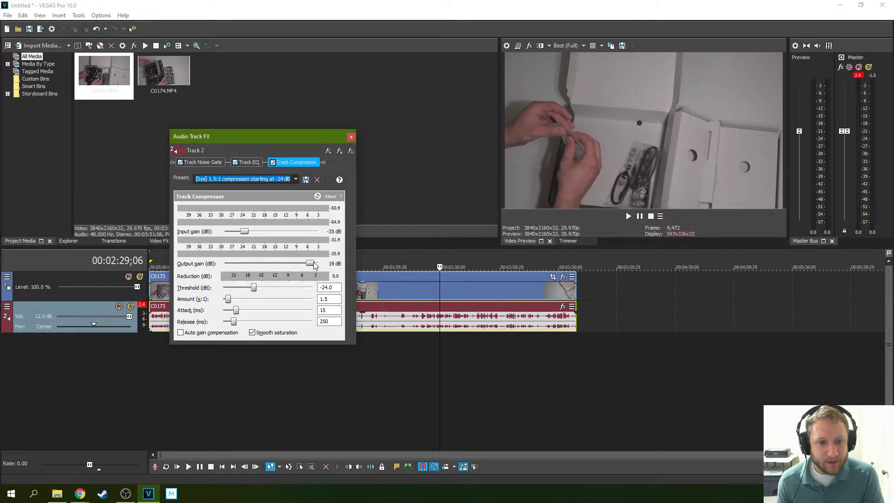
left_click(628, 217)
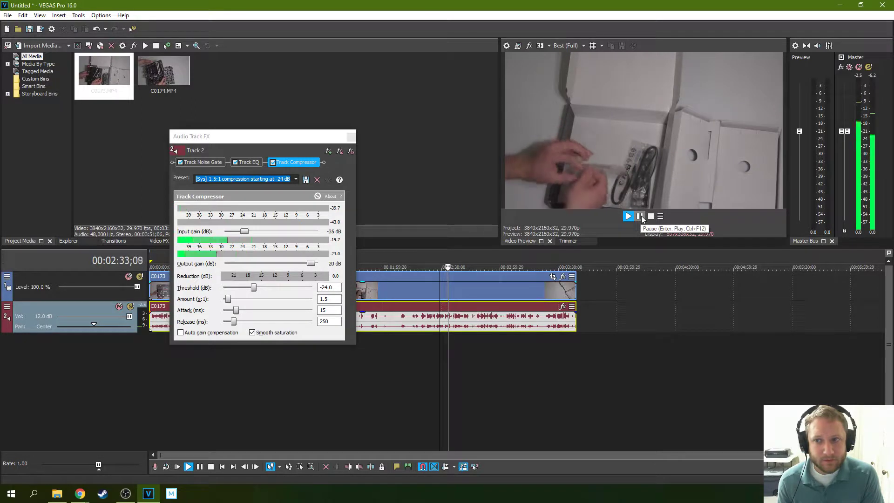
left_click(640, 217)
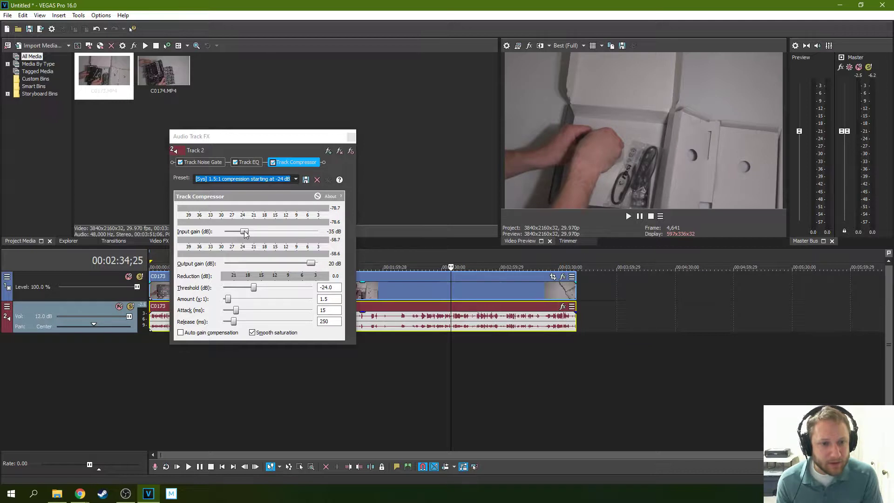
left_click(399, 311)
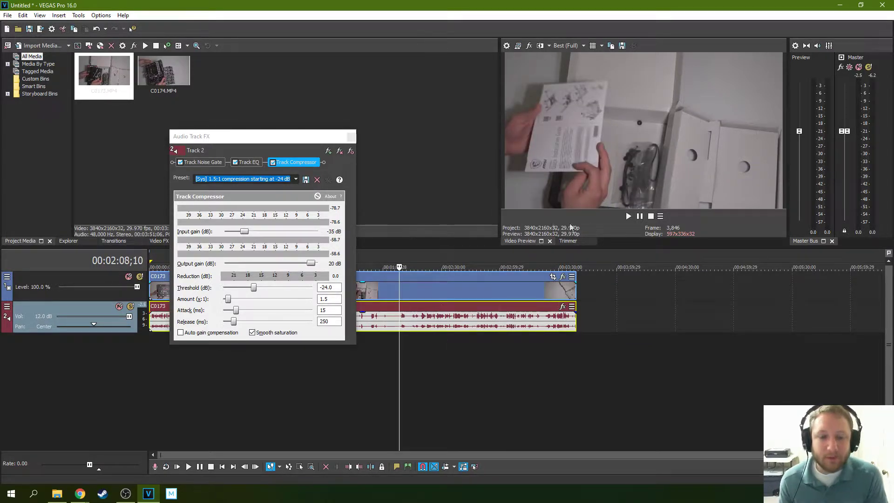
- Play from 02:08;10 and bring Track 2's compressor input gain down from -35 dB to -44 dB
left_click(628, 217)
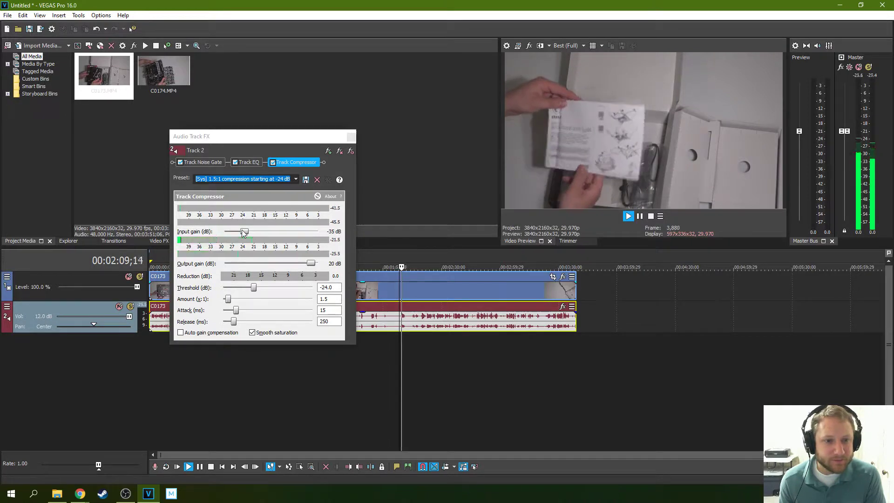
left_click_drag(244, 232, 228, 235)
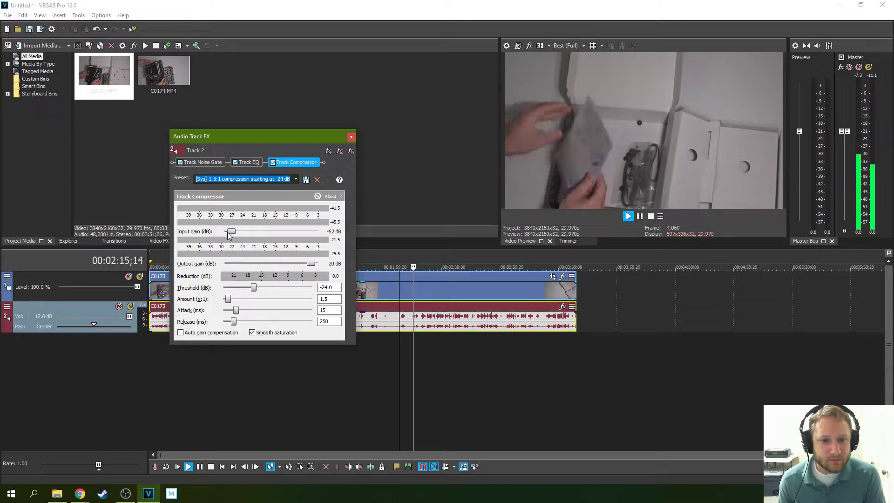
left_click_drag(227, 235, 227, 235)
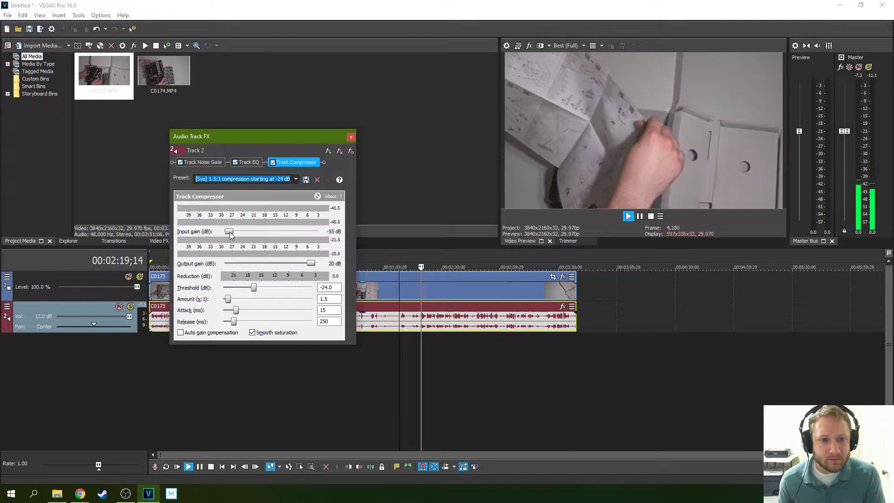
left_click_drag(238, 235, 242, 235)
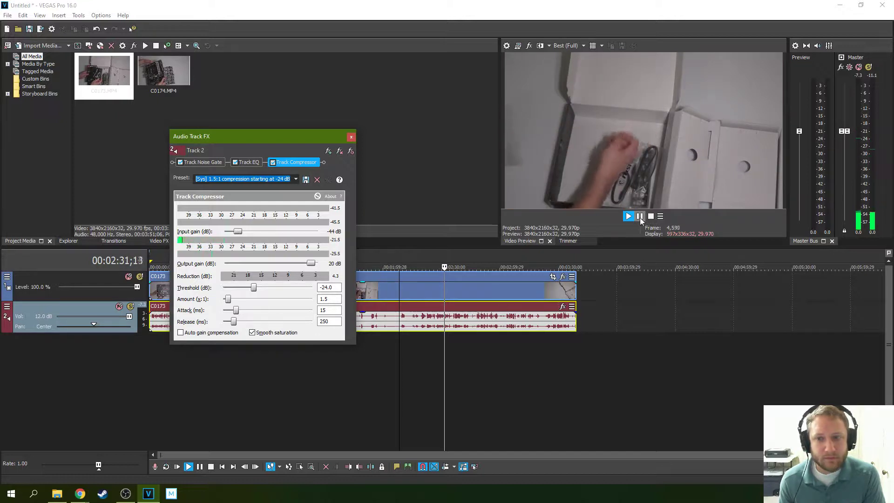
left_click(640, 217)
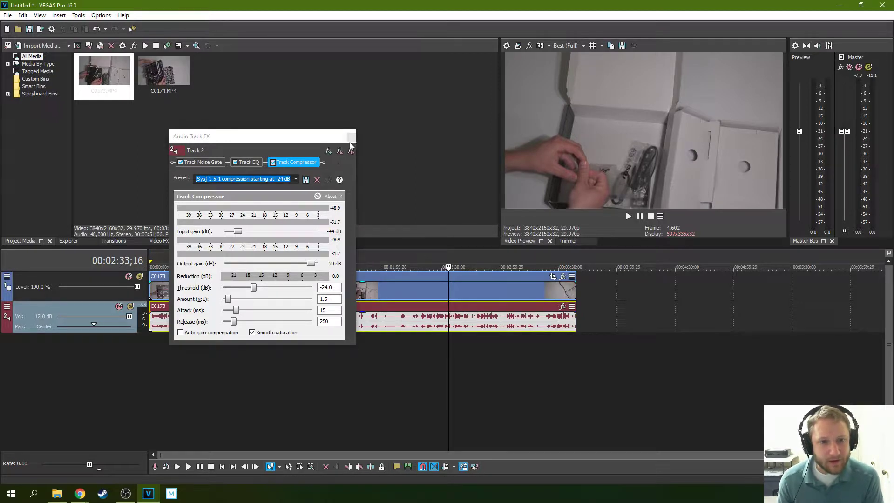
- Bypass the Track Compressor and play from 02:04;01 to hear the track without it
left_click(390, 307)
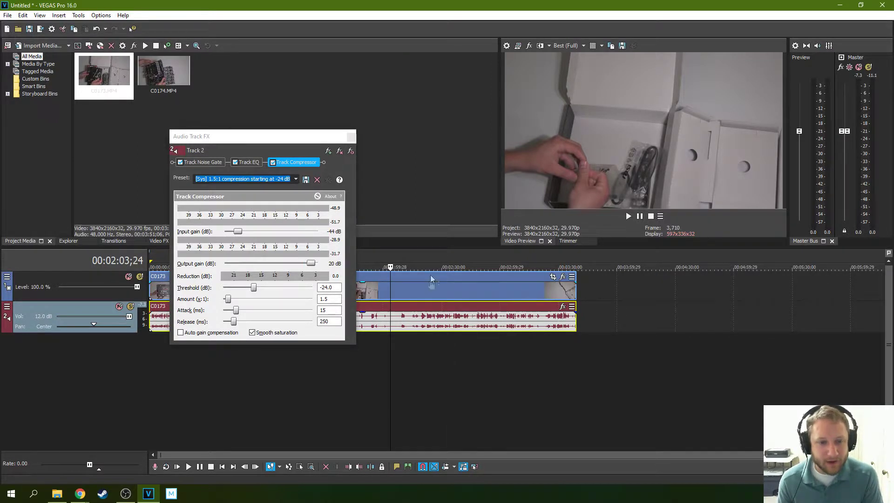
left_click(273, 163)
left_click(391, 311)
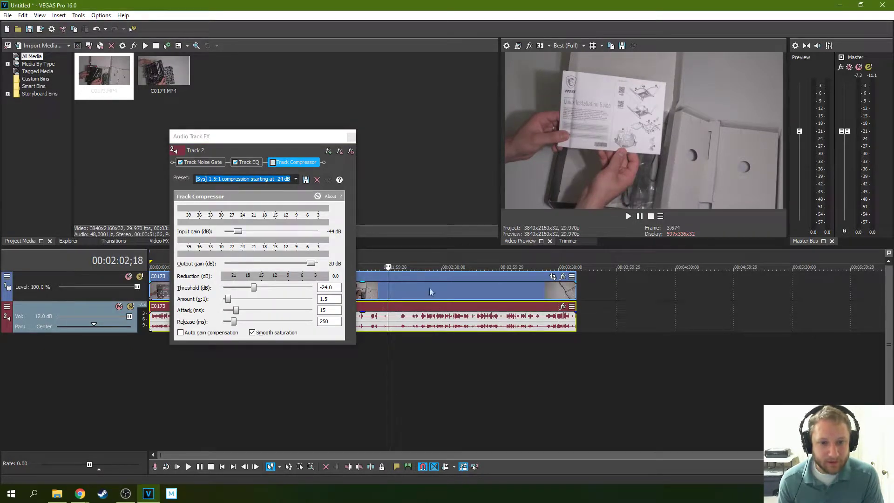
left_click(628, 216)
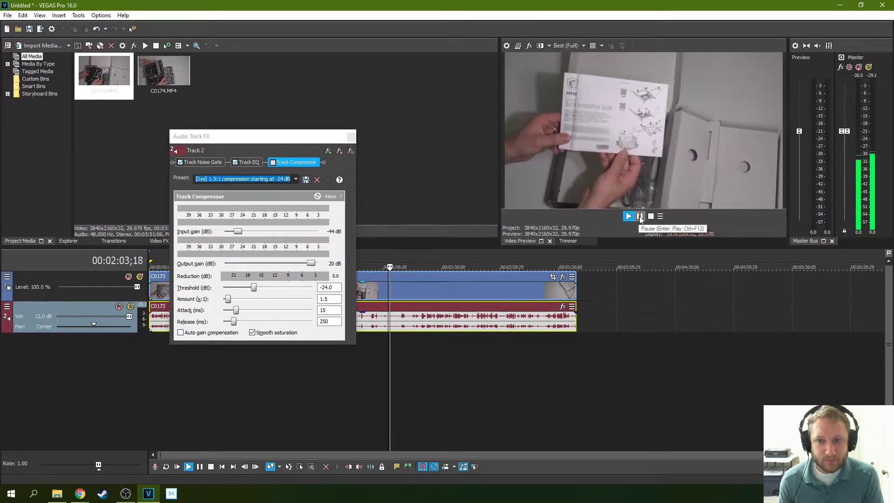
left_click(640, 217)
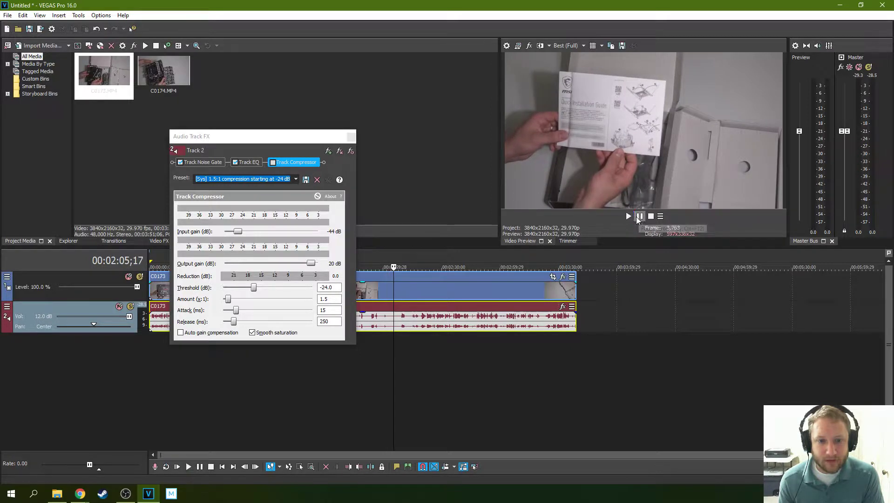
- Re-enable the Track Compressor, play from 02:01;27, and close the Audio Track FX window
left_click(273, 162)
left_click(388, 289)
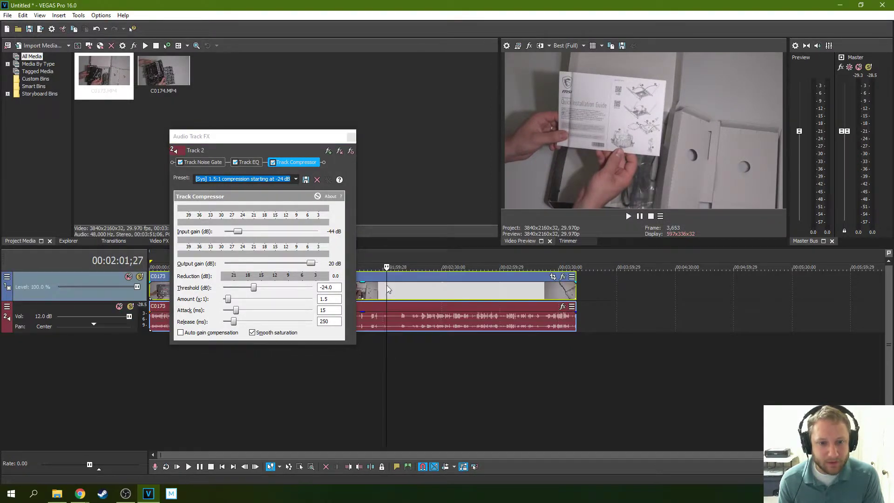
left_click(628, 216)
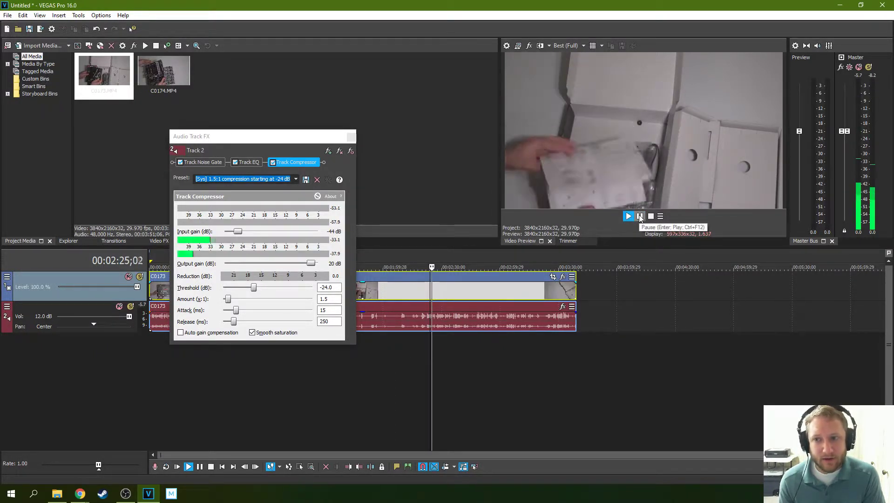
left_click(639, 216)
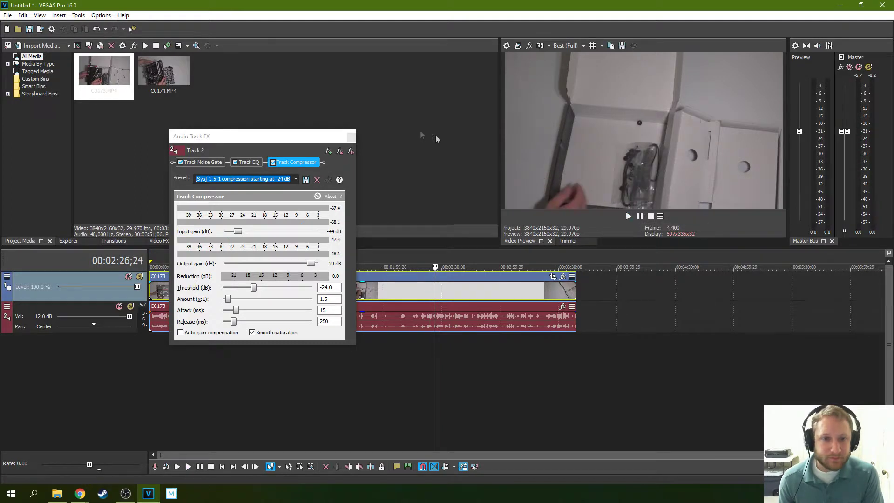
left_click(351, 137)
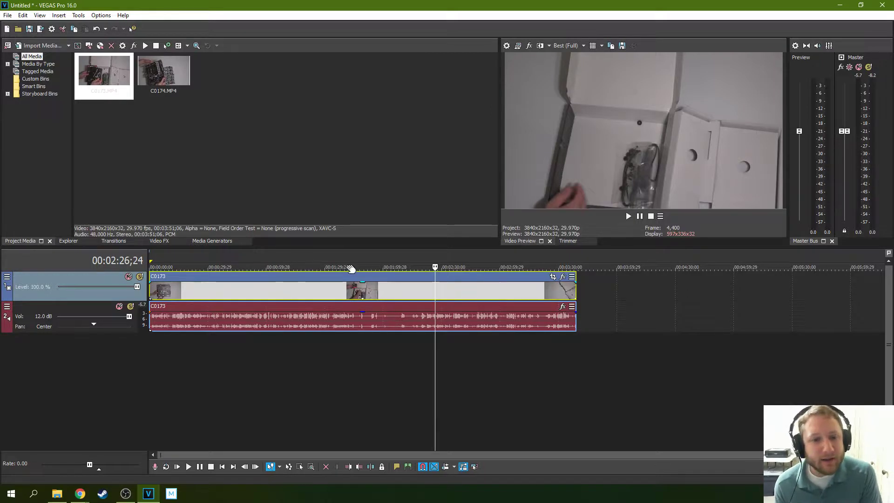
left_click_drag(372, 255, 430, 255)
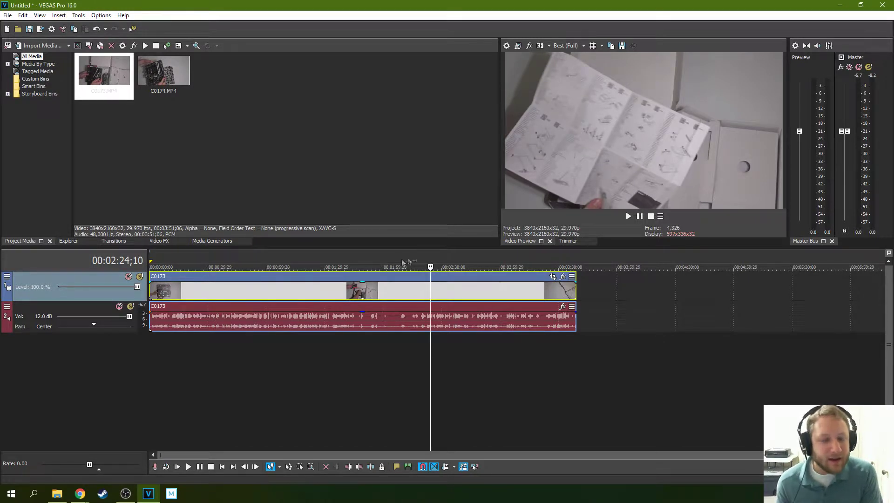
left_click_drag(431, 258, 396, 264)
scroll(428, 277, "up", 2)
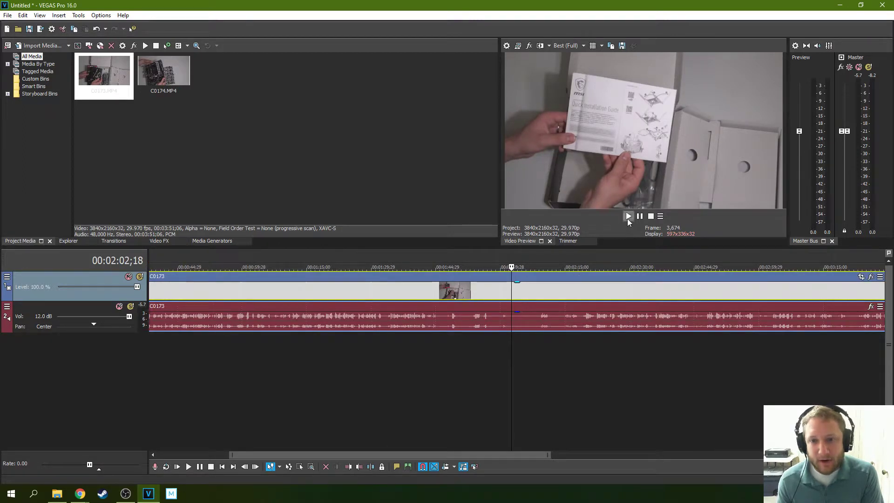
left_click(627, 218)
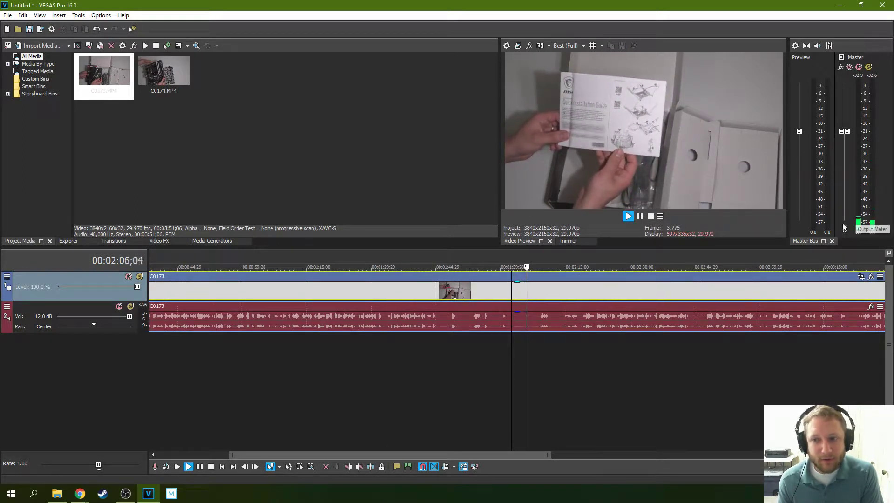
left_click(641, 217)
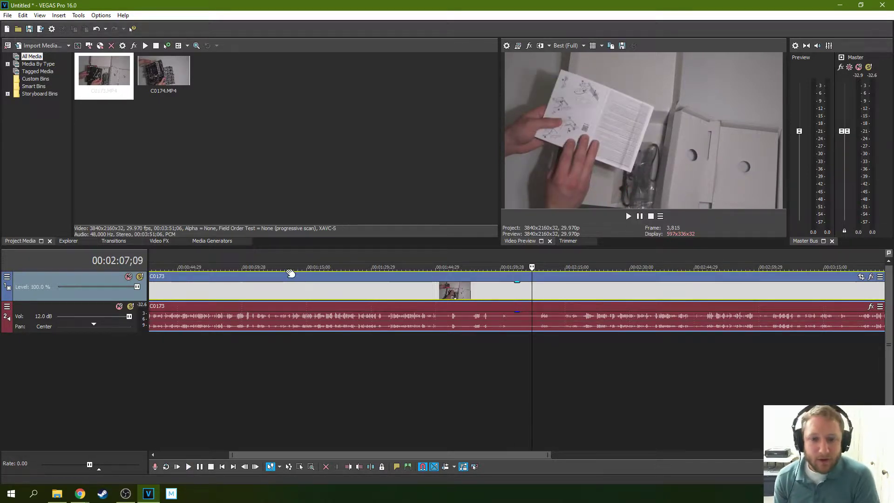
scroll(377, 284, "down", 5)
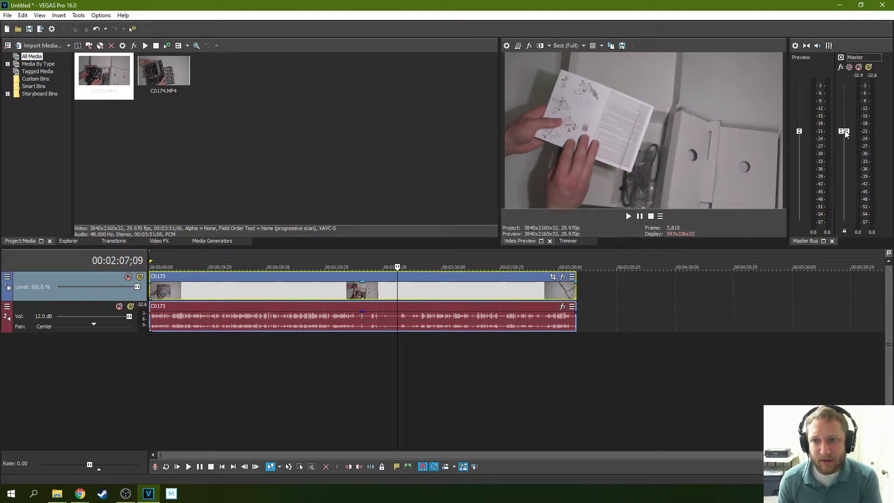
- Preview the clip from about 02:22 while raising the Master bus fader
left_click(628, 216)
left_click(427, 268)
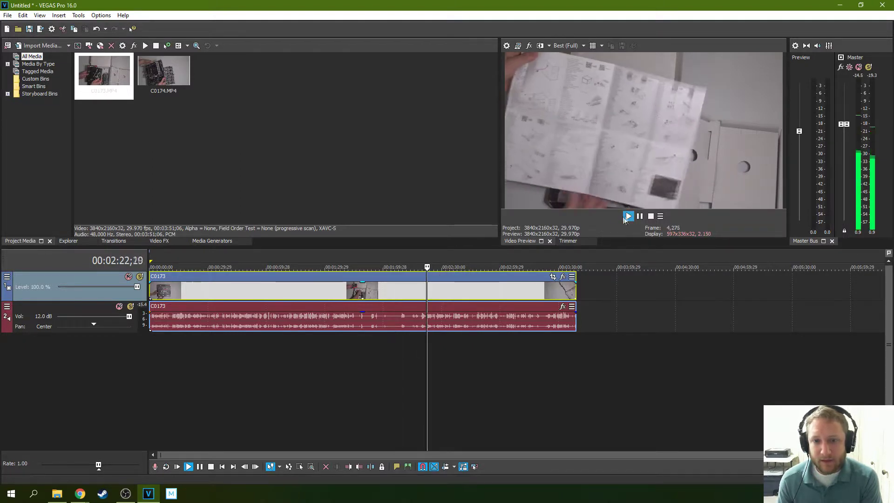
left_click_drag(844, 124, 845, 100)
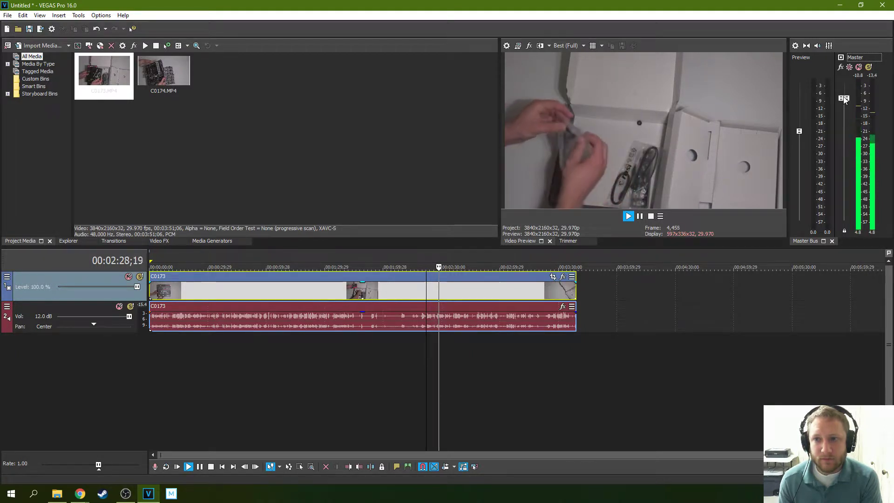
left_click(640, 216)
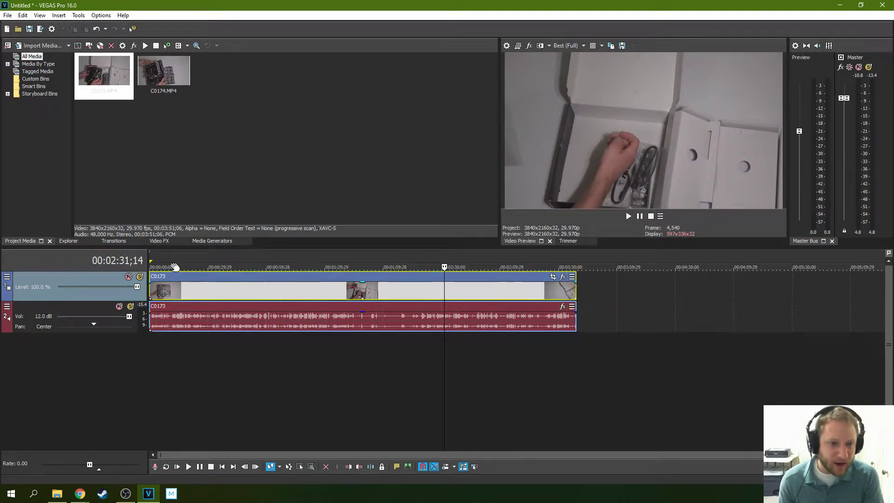
- Select the C0173 audio event and bring up its context menu
scroll(289, 291, "up", 3)
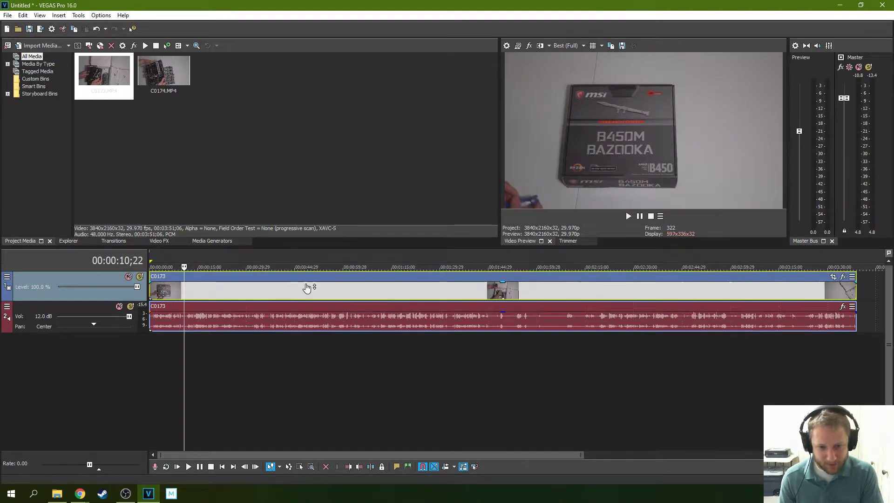
scroll(291, 293, "down", 1)
left_click(522, 303)
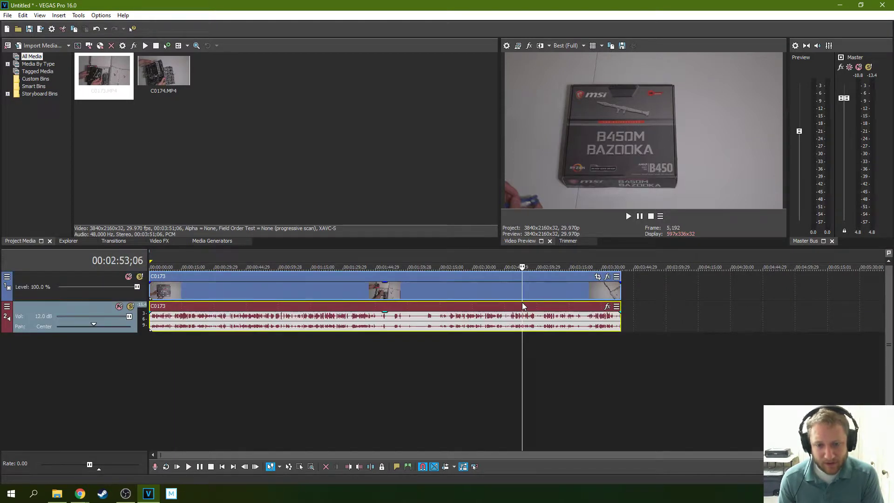
left_click(351, 316)
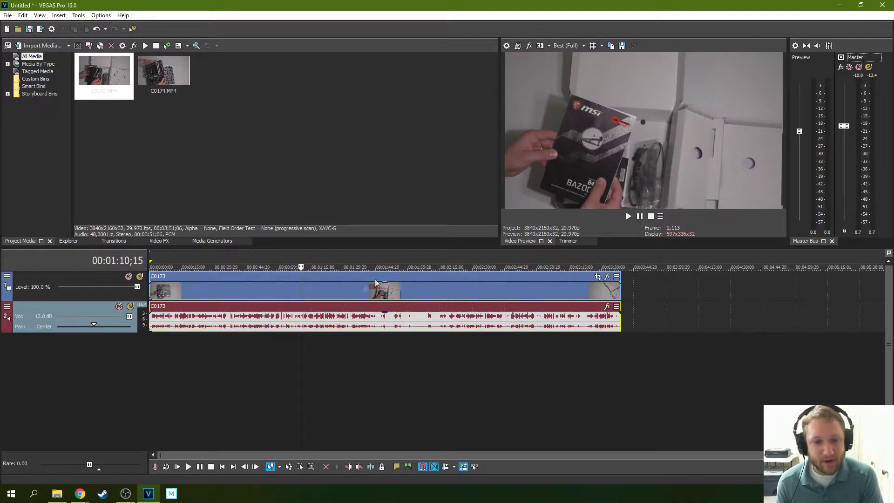
left_click(265, 314)
right_click(276, 309)
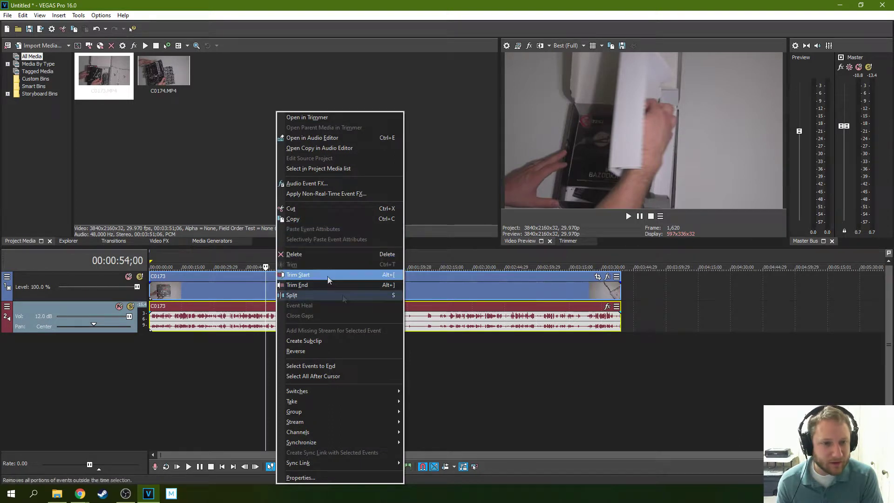
- Add Graphic EQ and Graphic Dynamics as event effects on the C0173 audio
left_click(330, 186)
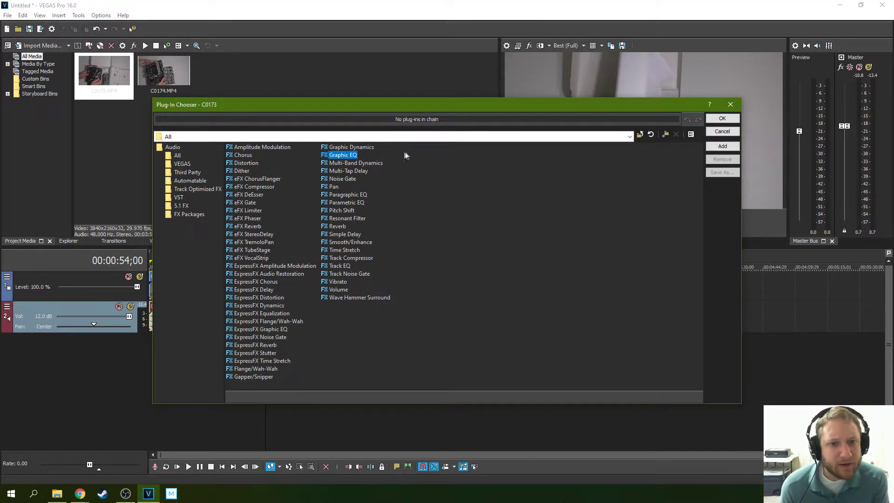
left_click(722, 147)
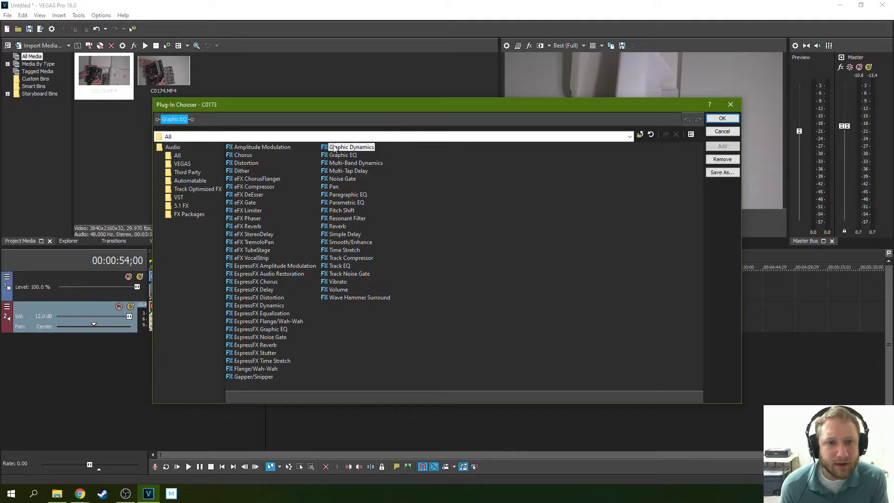
left_click(730, 148)
left_click(722, 119)
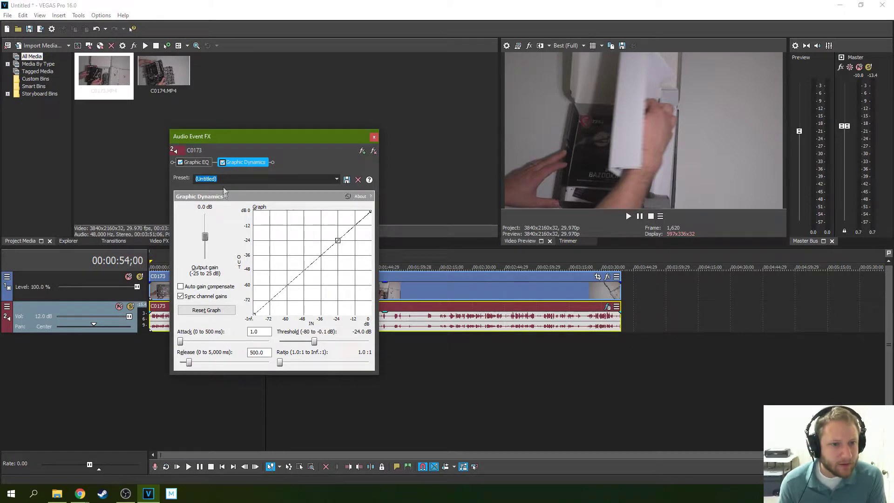
- Play from about 02:30 and raise the Graphic EQ output gain to 13.1 dB
left_click(194, 163)
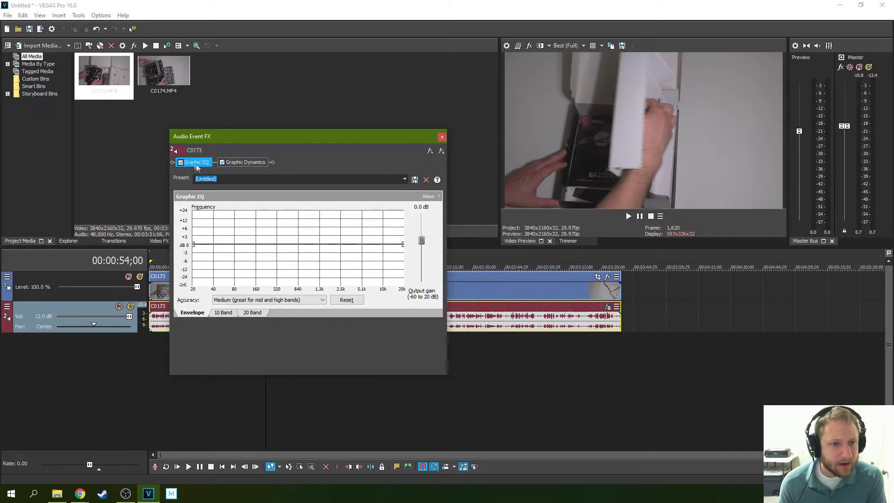
left_click(473, 290)
left_click(628, 216)
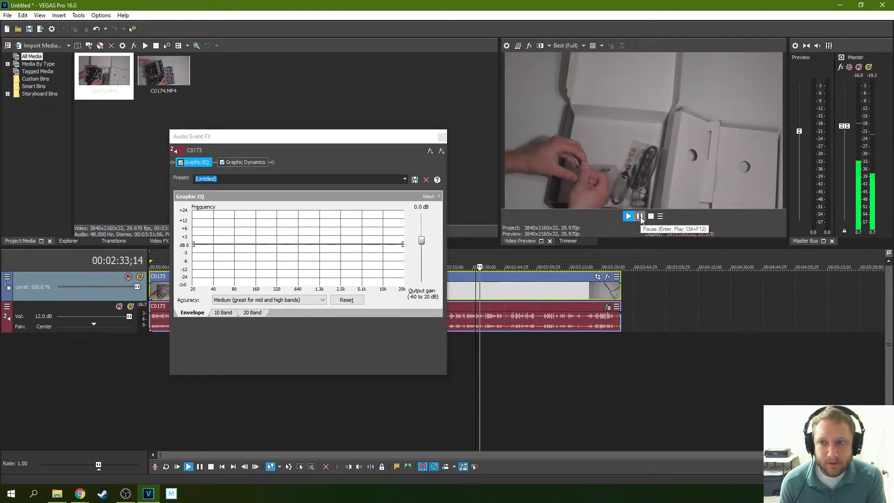
left_click(421, 241)
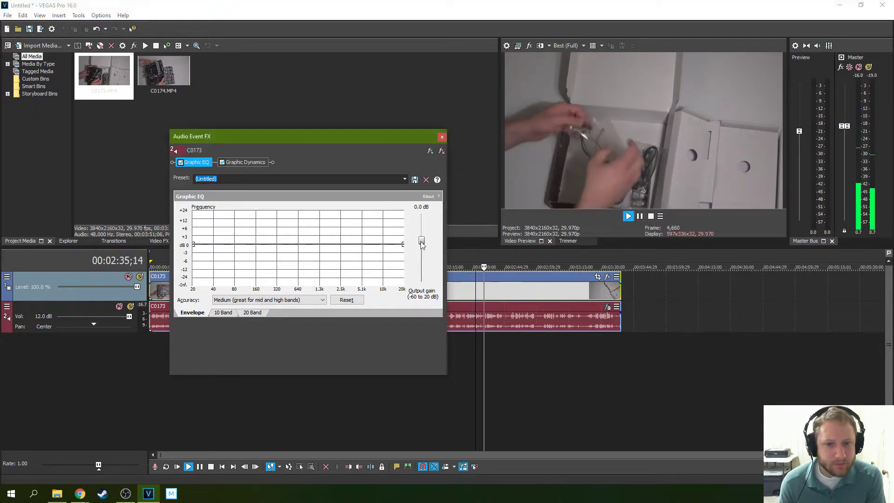
left_click_drag(420, 241, 421, 223)
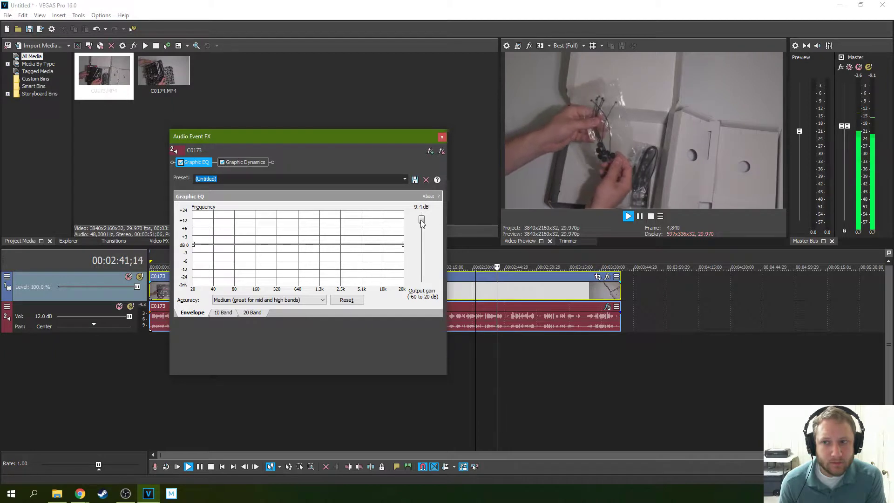
left_click_drag(421, 222, 421, 217)
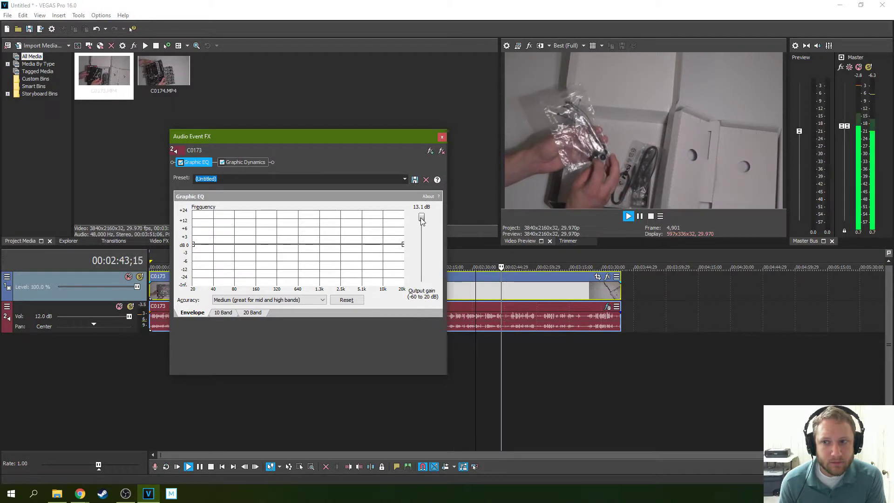
left_click(639, 216)
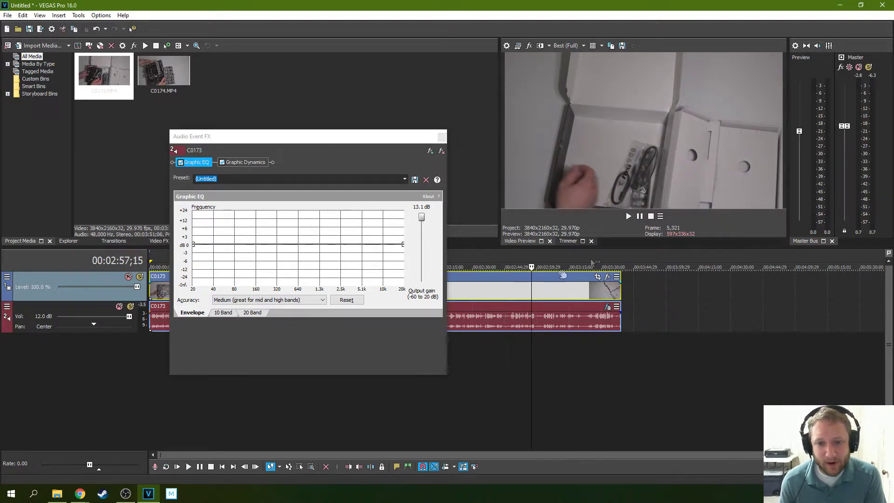
- Replay from 03:02 to 03:05;19 to hear the EQ boost
left_click(628, 216)
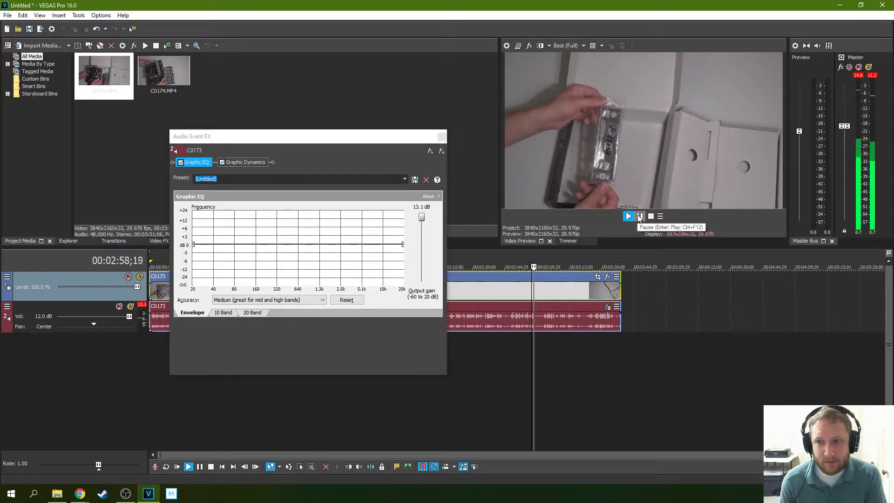
left_click(640, 216)
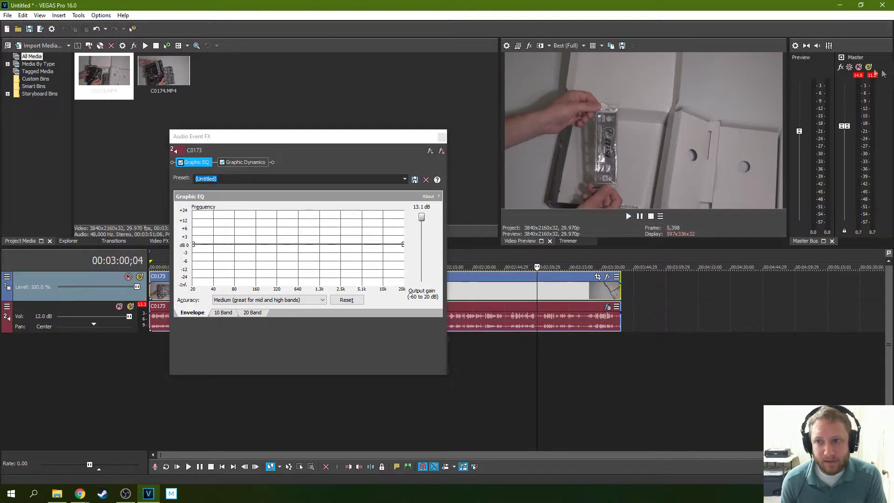
left_click_drag(497, 255, 541, 257)
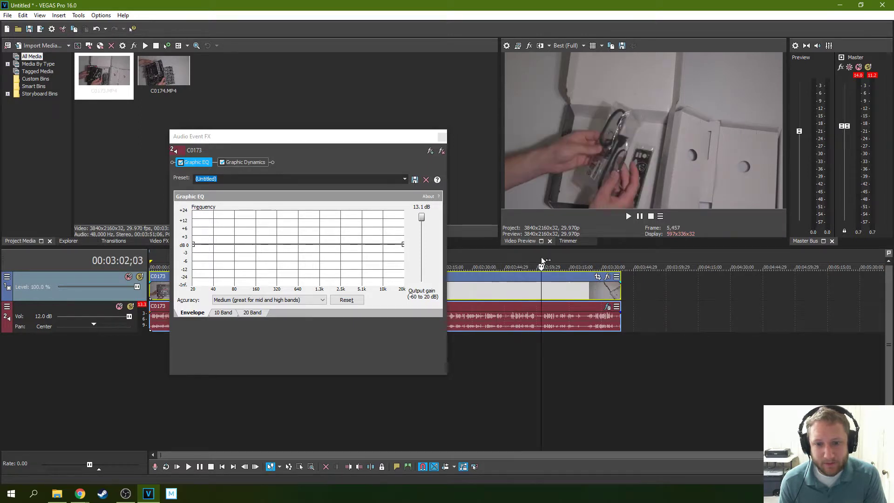
left_click(627, 217)
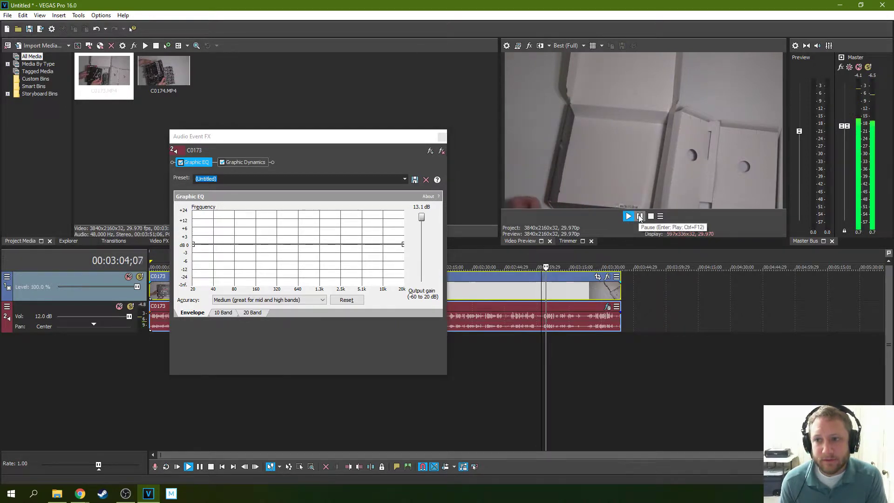
left_click(640, 217)
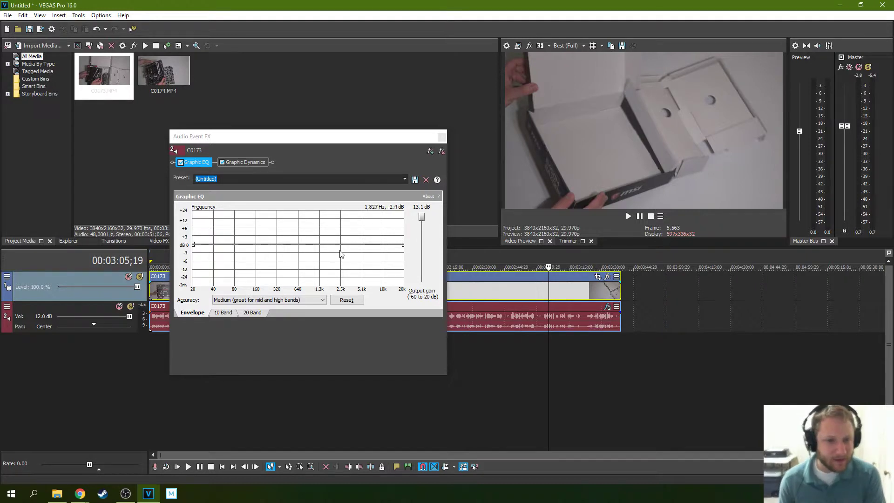
- Roll off the EQ highs, add a point near 35 Hz, and replay from 02:21;26
left_click_drag(403, 246, 363, 247)
left_click(209, 246)
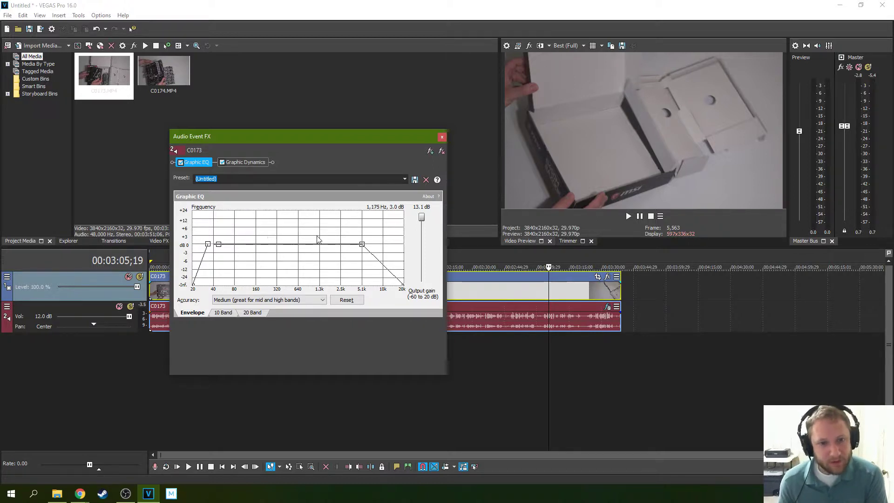
left_click(460, 330)
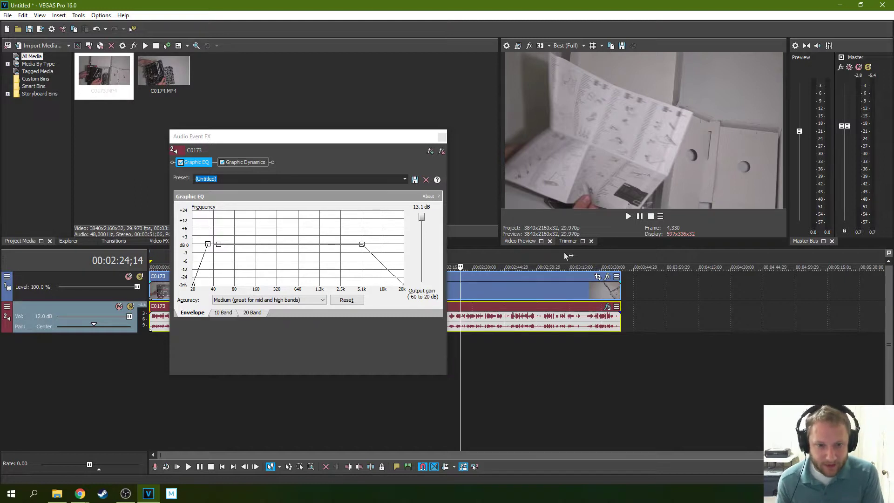
left_click(478, 294)
left_click(455, 292)
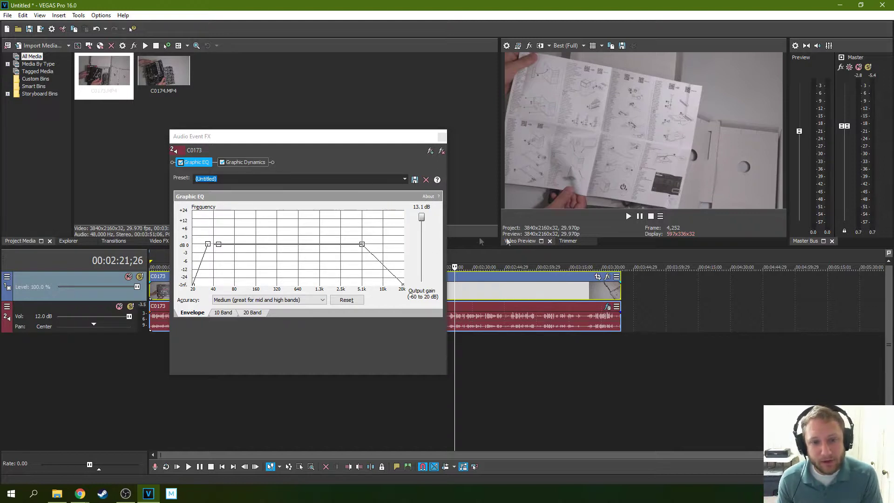
left_click(628, 216)
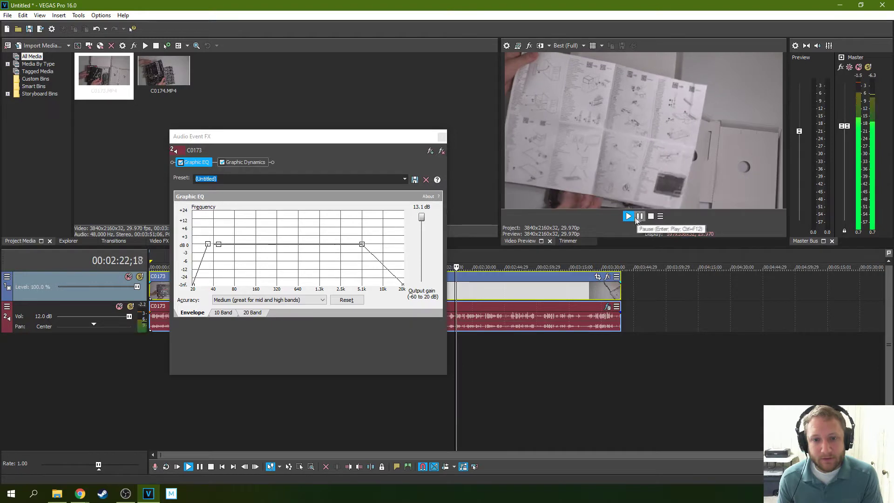
- Reshape the EQ high cut to drop steeply from 0 dB at about 5.1 kHz to silence near 6 kHz
left_click_drag(362, 245, 250, 294)
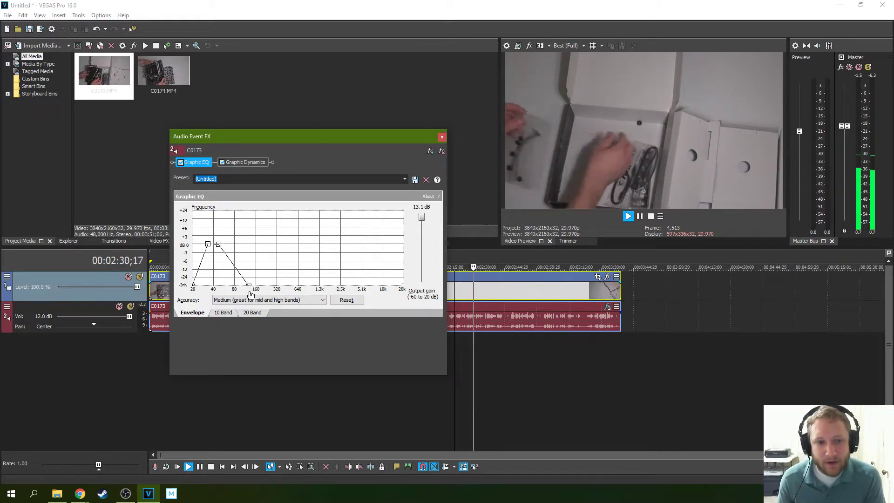
left_click_drag(250, 295, 317, 244)
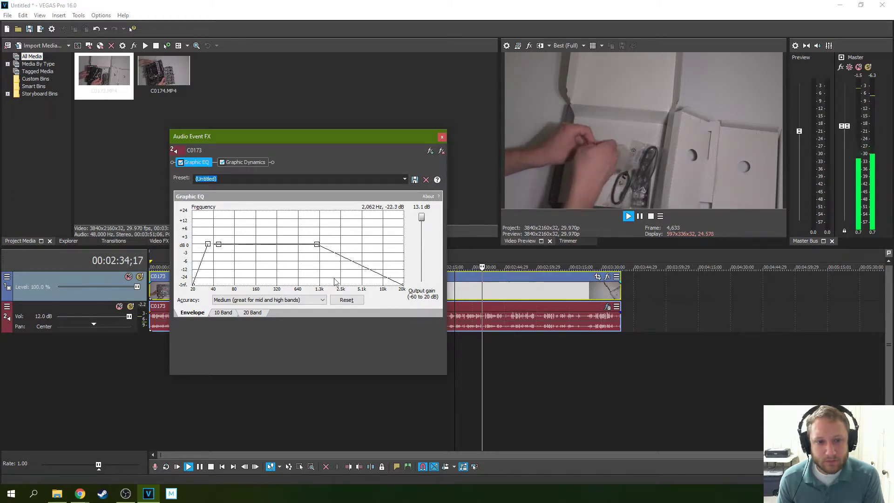
left_click(342, 256)
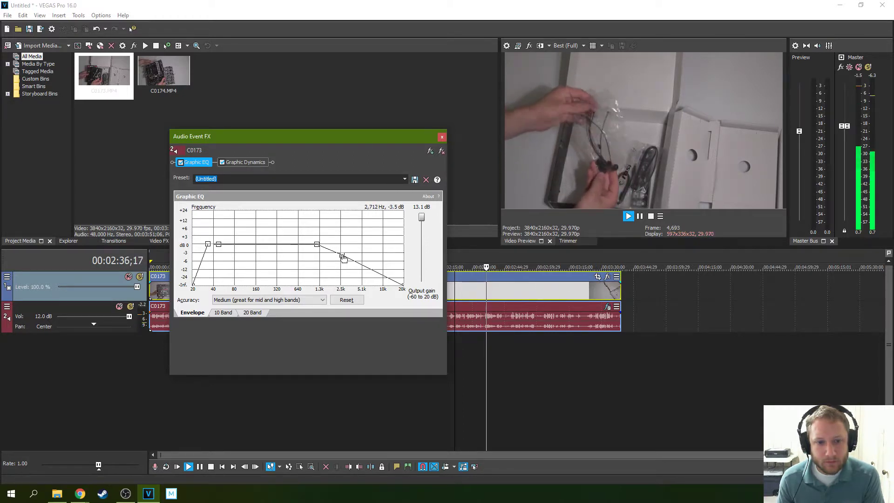
left_click_drag(342, 256, 363, 286)
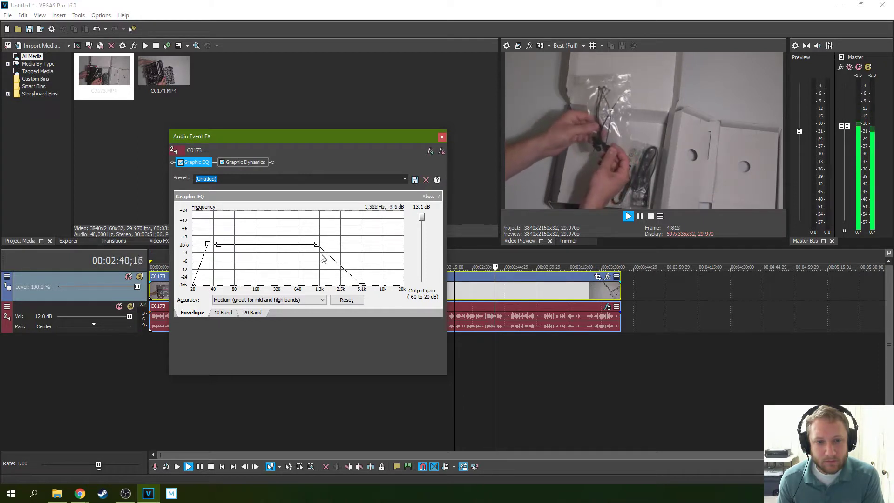
left_click_drag(317, 247, 359, 247)
left_click_drag(362, 285, 365, 285)
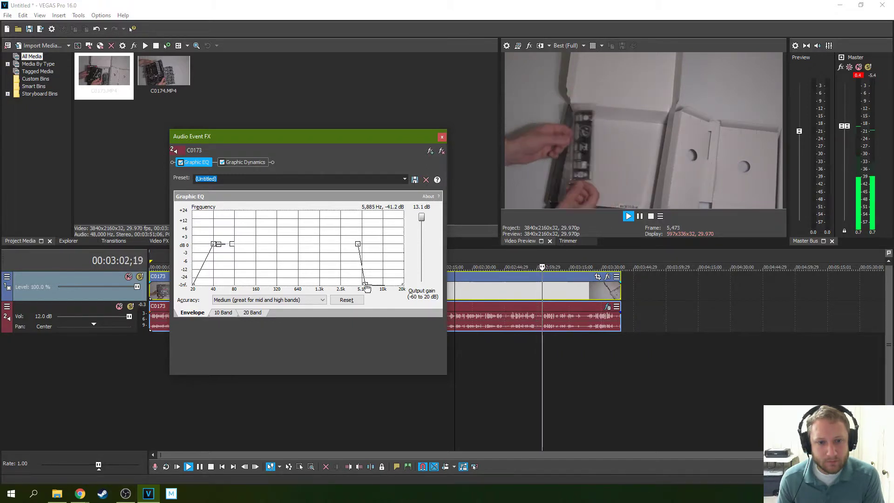
left_click_drag(360, 249, 364, 249)
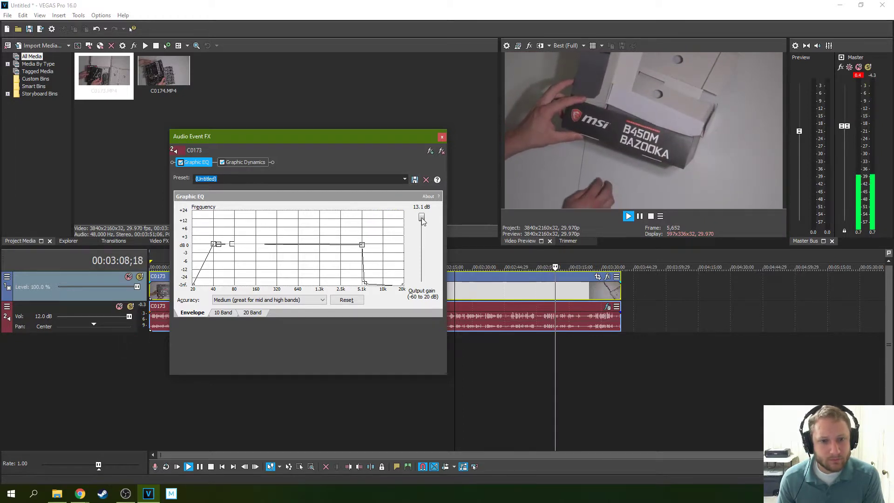
left_click(639, 216)
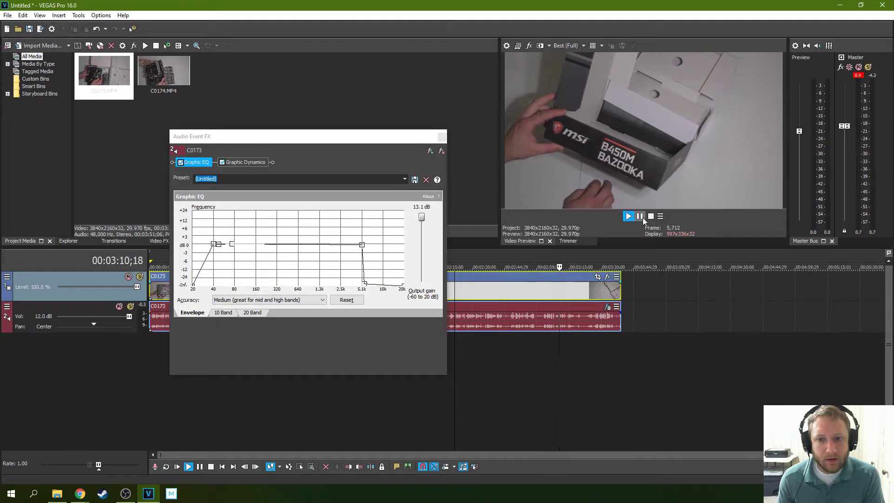
- Lower the Graphic EQ output gain to 2.8 dB and play from 02:43;14
left_click_drag(419, 215, 421, 229)
left_click(502, 316)
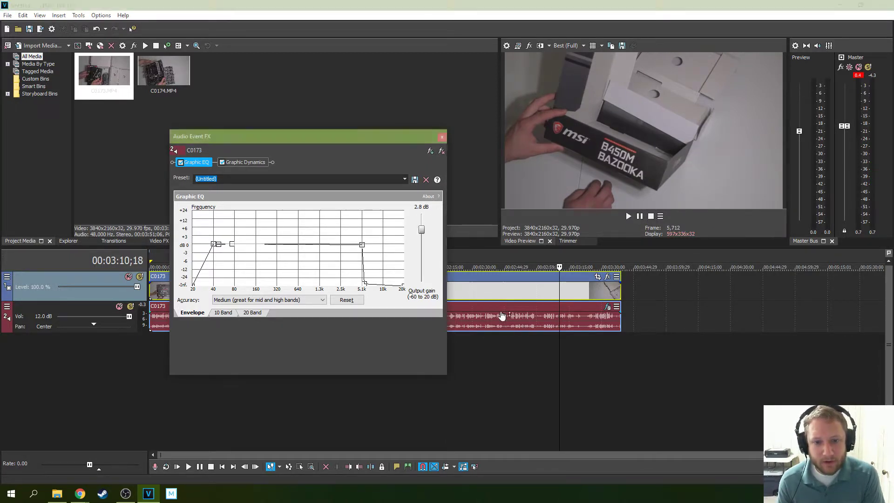
left_click(501, 306)
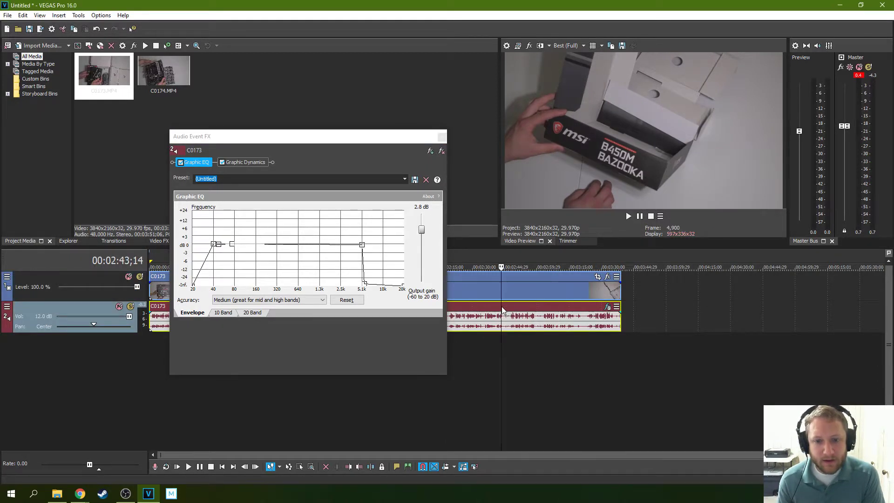
left_click(629, 217)
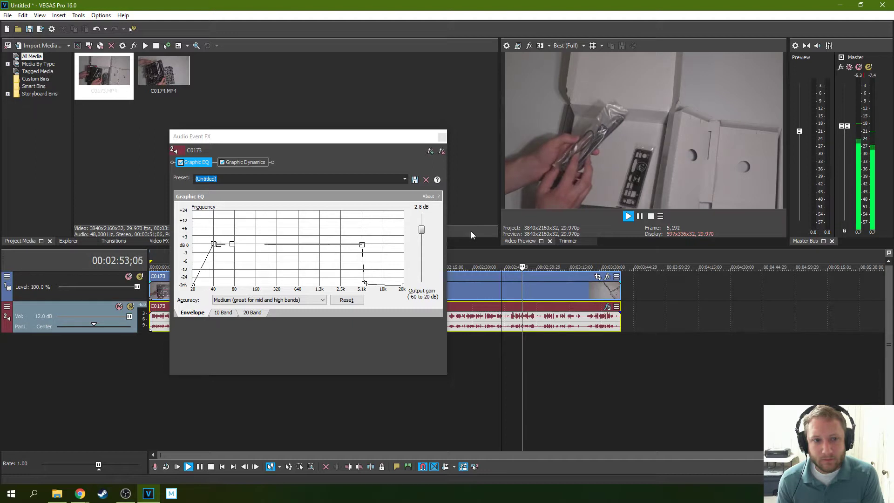
- Remove Graphic Dynamics from C0173's event FX chain and stop playback
left_click(251, 162)
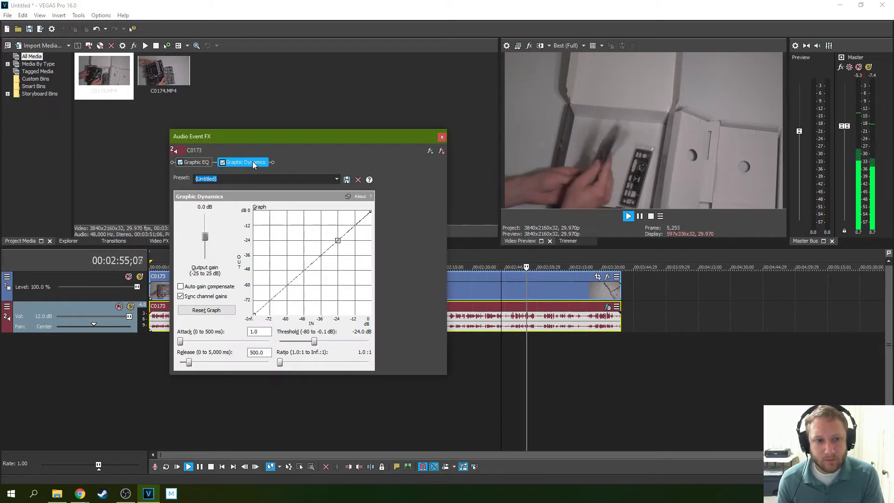
left_click(442, 151)
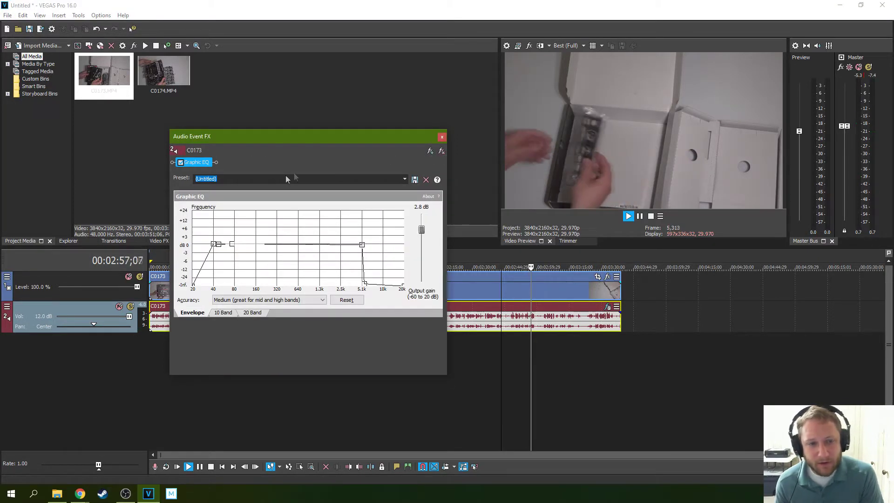
left_click(460, 208)
key("space")
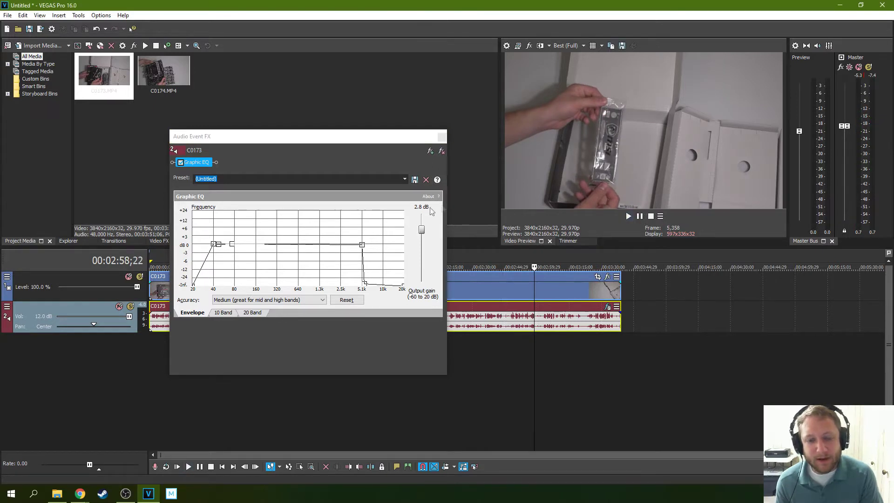
- Listen to the EQ-only audio from 02:51;01
left_click(525, 293)
left_click(518, 291)
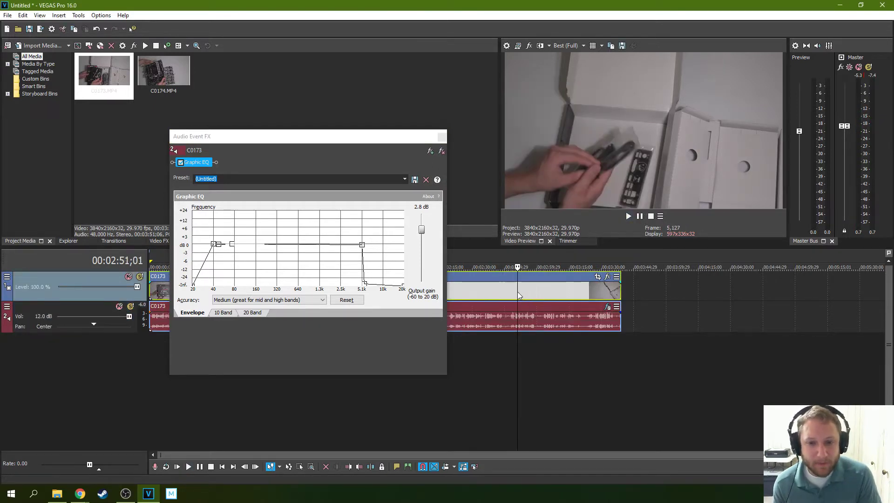
left_click(629, 217)
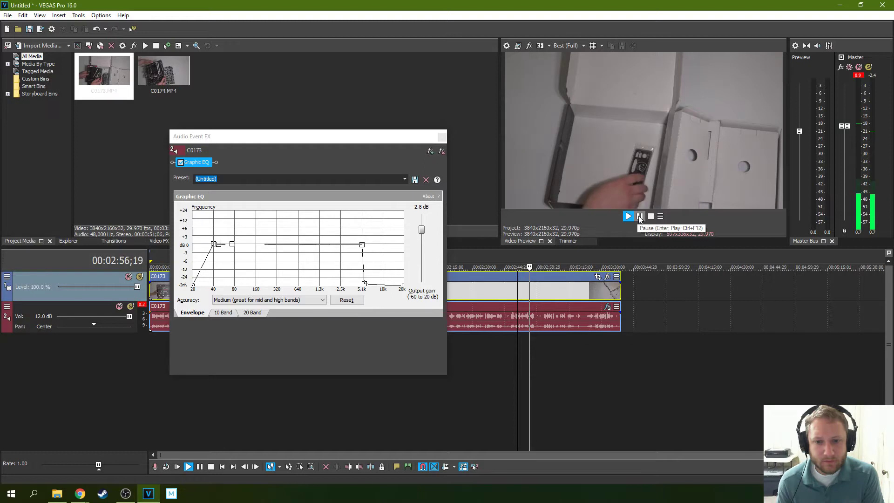
left_click(640, 216)
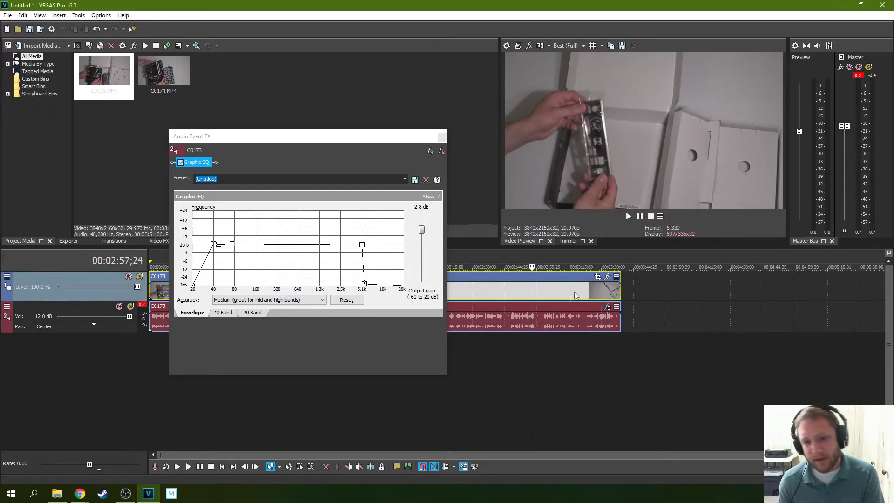
- Replay from 02:35;25, then close the Audio Event FX window
left_click(490, 297)
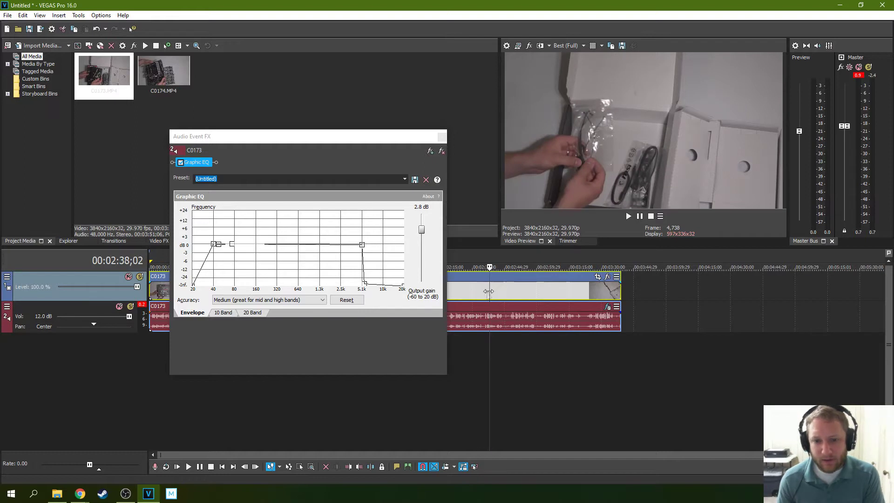
left_click(484, 296)
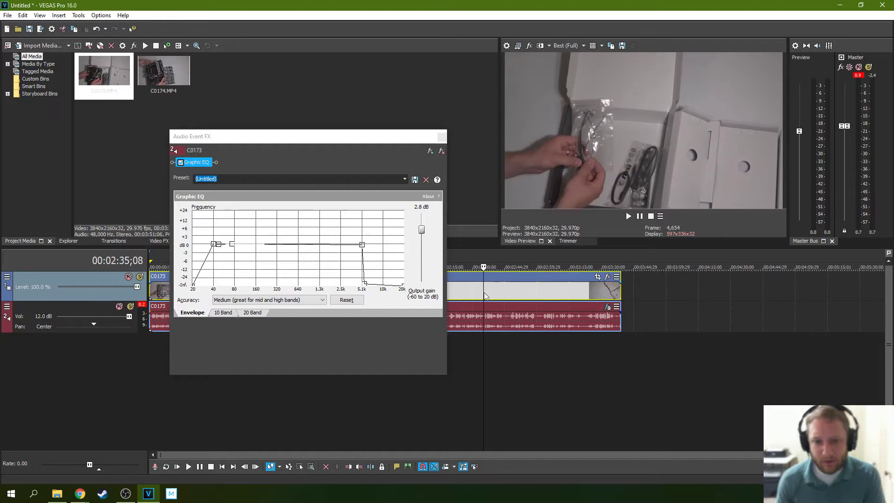
left_click(486, 318)
scroll(521, 316, "up", 3)
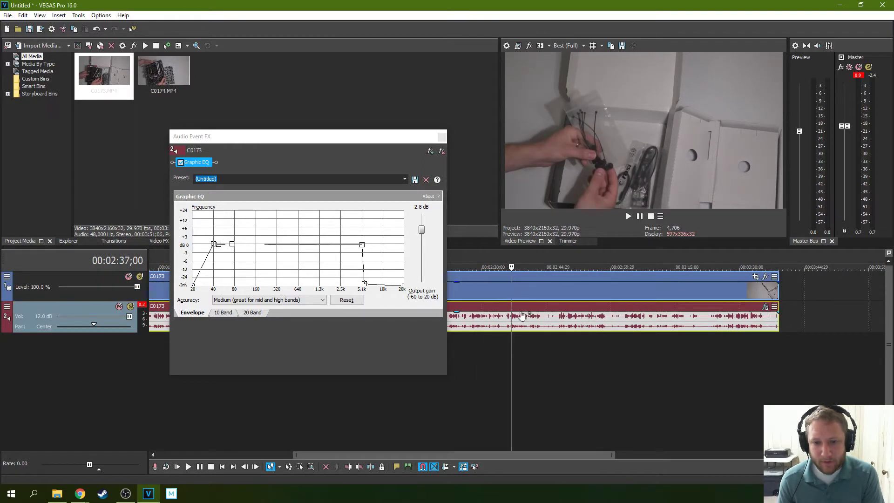
scroll(522, 316, "up", 2)
left_click(504, 306)
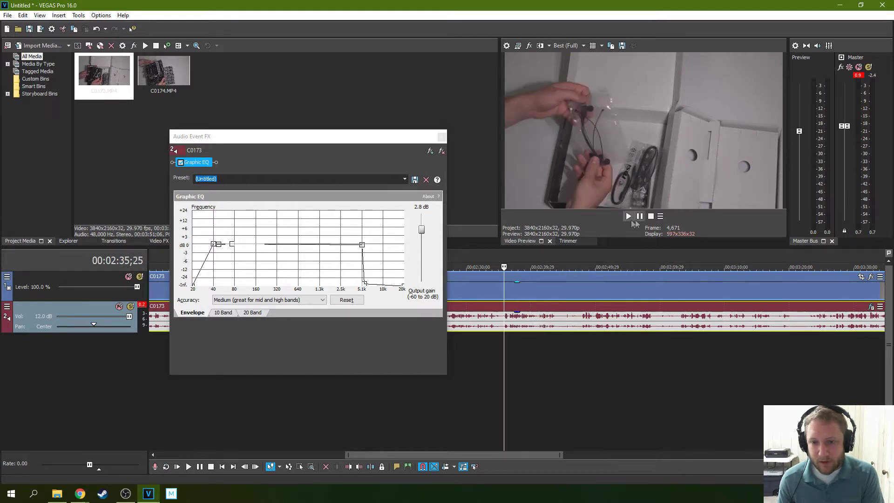
left_click(629, 216)
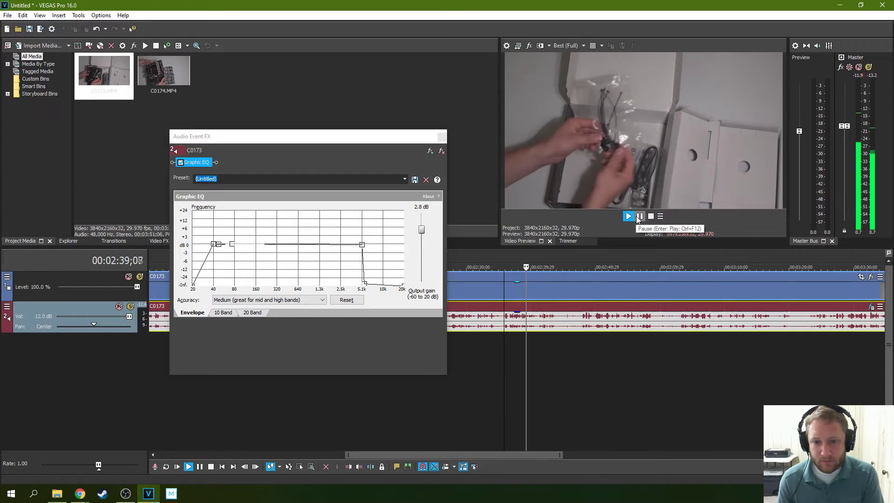
left_click(639, 217)
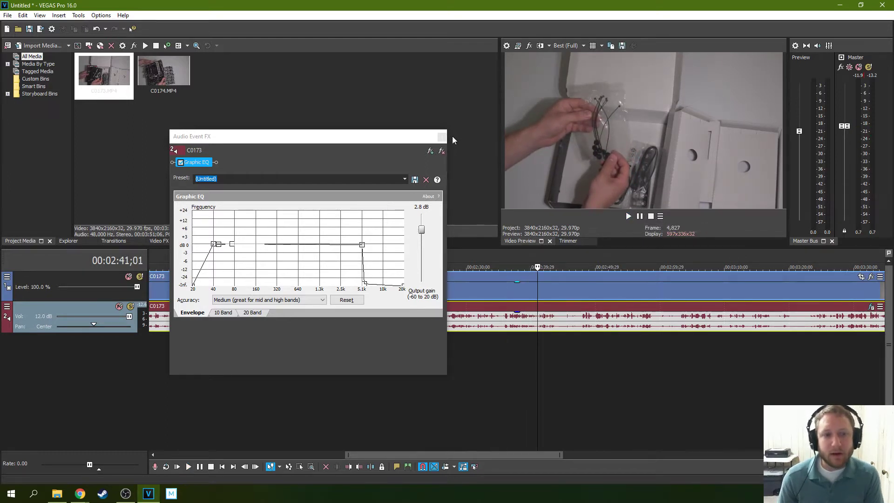
left_click(442, 137)
scroll(338, 273, "down", 5)
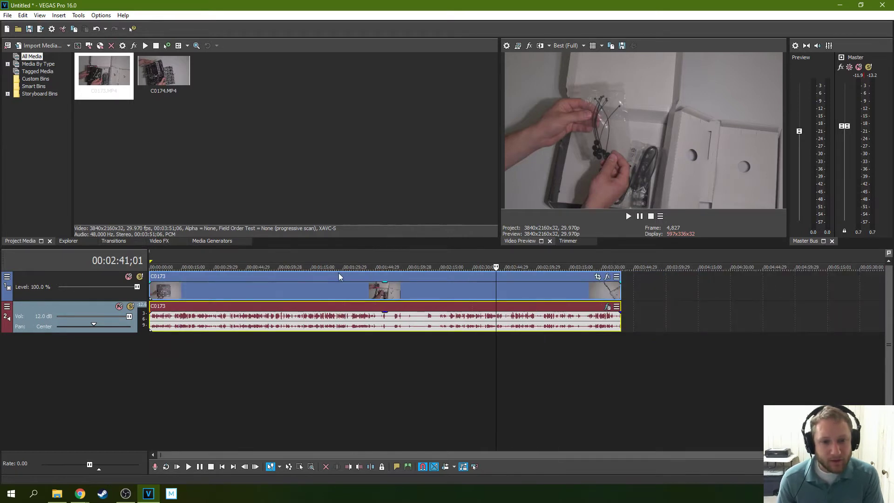
left_click(316, 291)
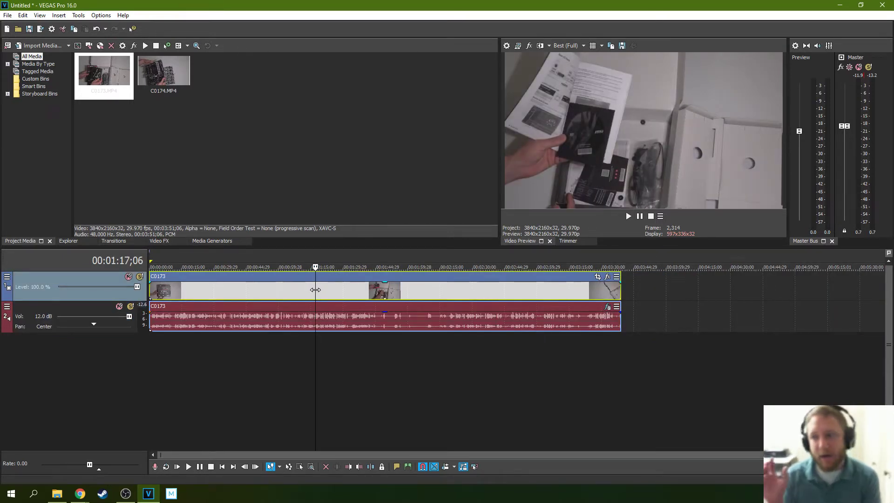
left_click(244, 258)
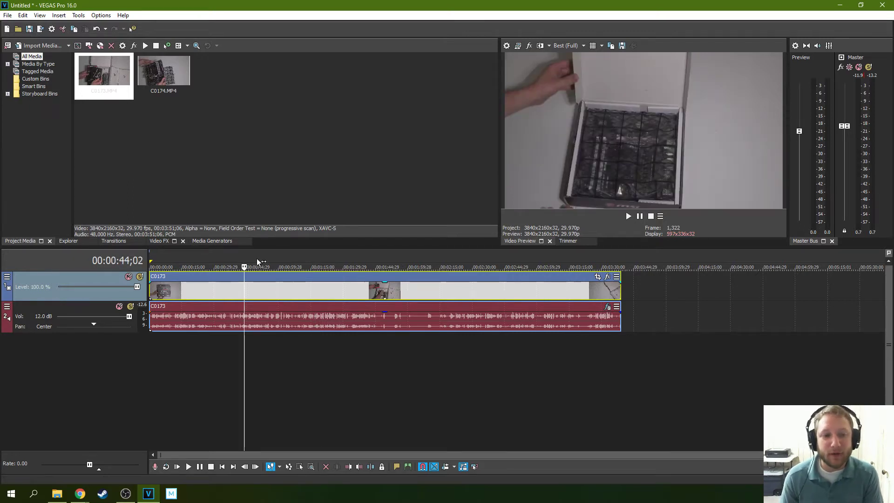
left_click(300, 262)
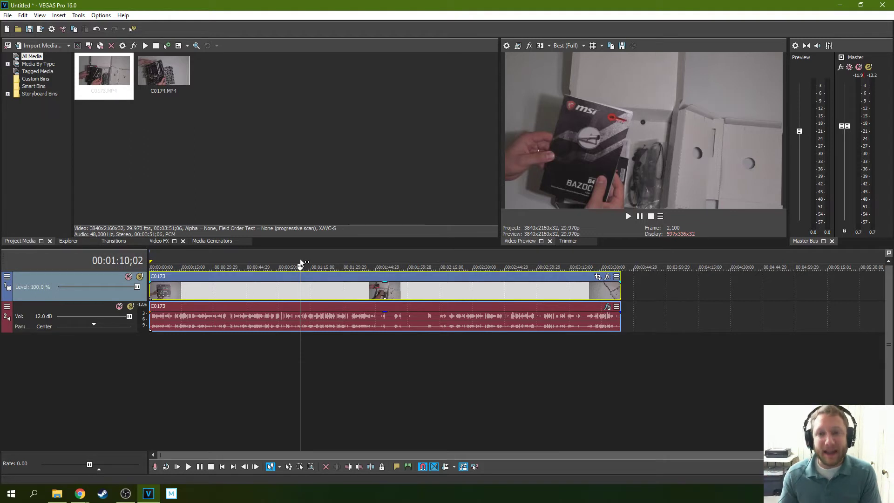
left_click(425, 264)
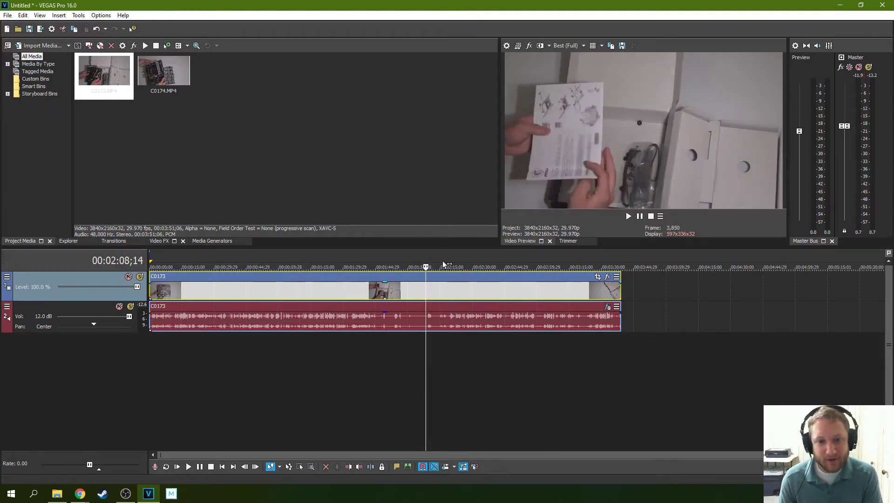
left_click(443, 264)
left_click(453, 263)
left_click(628, 216)
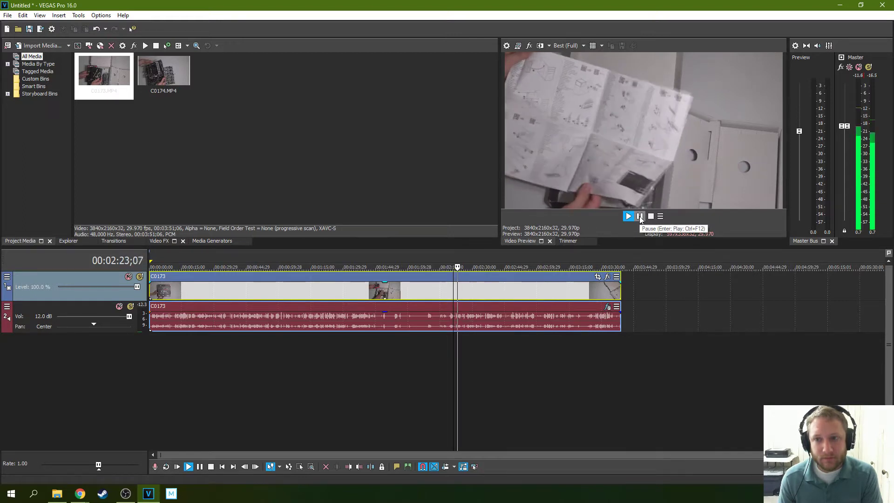
left_click(640, 217)
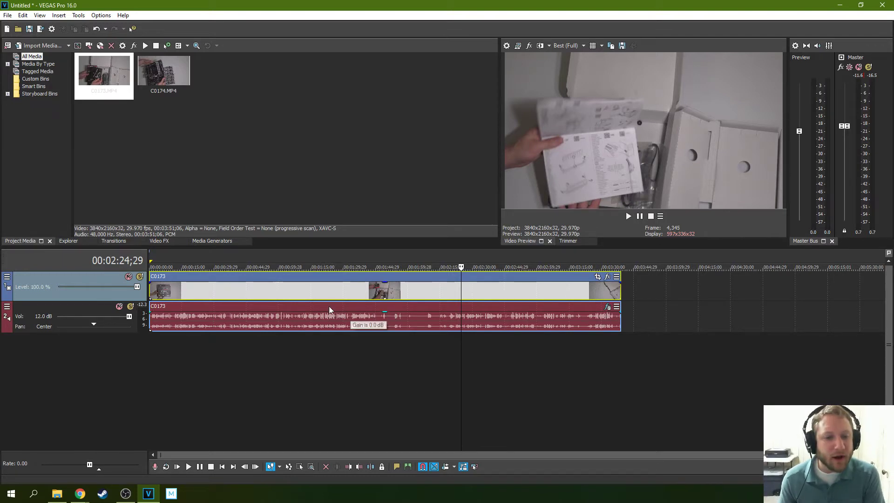
left_click(391, 317)
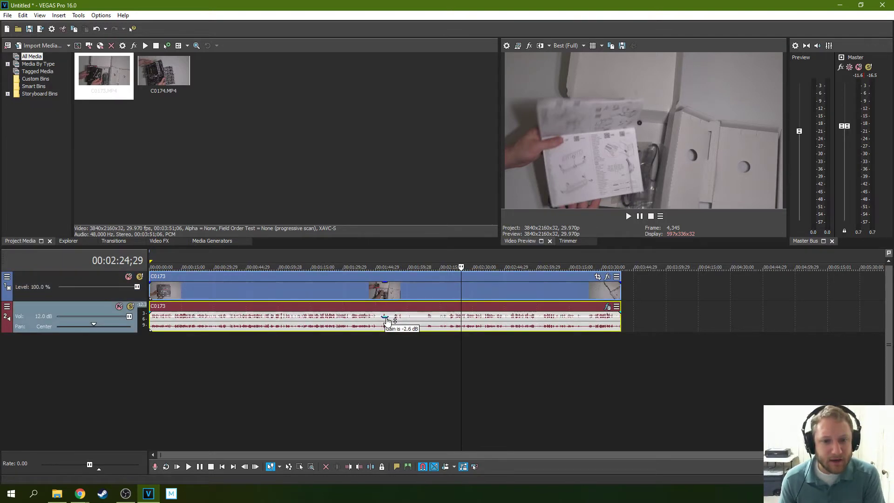
left_click(404, 318)
left_click(628, 216)
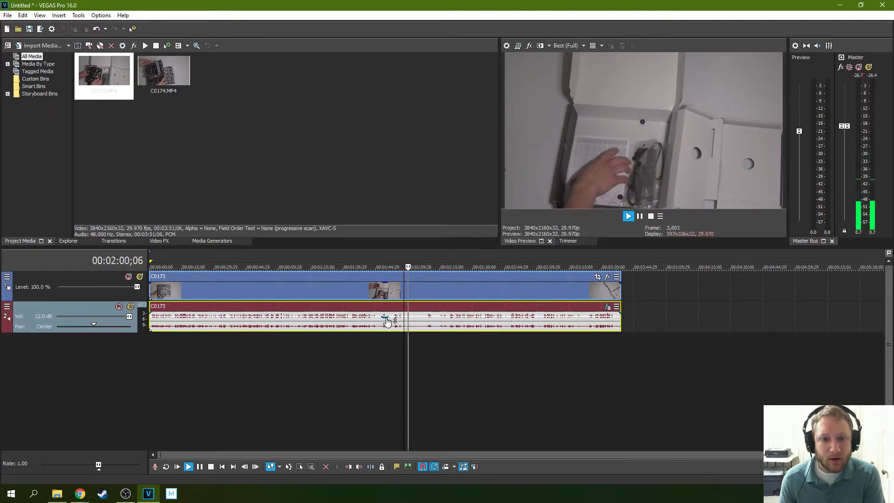
mouse_move(389, 310)
left_mouse_down()
mouse_move(386, 335)
mouse_move(386, 320)
left_mouse_up()
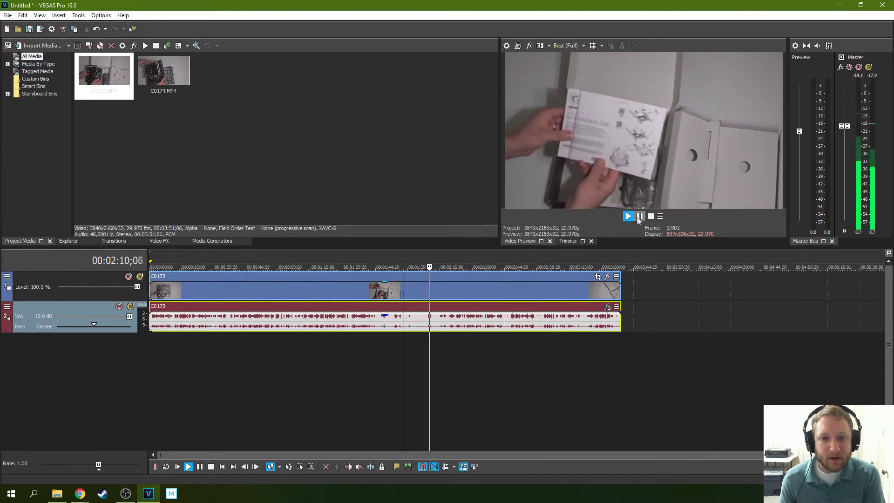
left_click(640, 216)
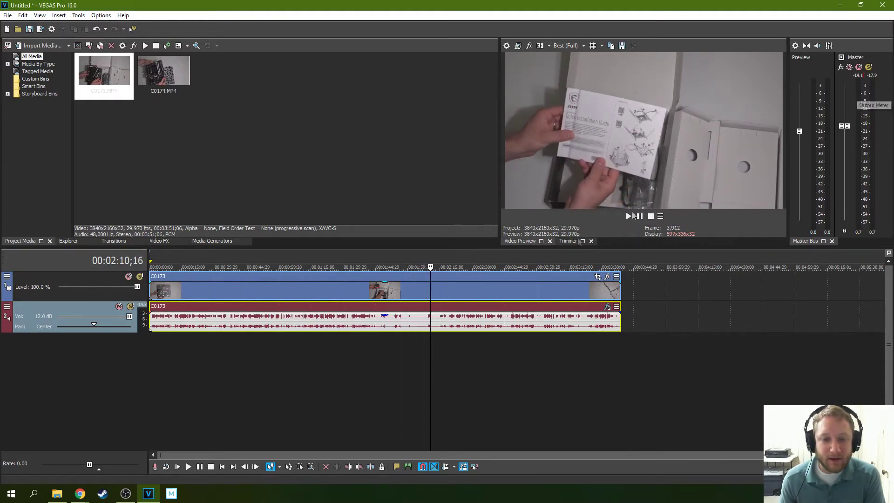
left_click(323, 311)
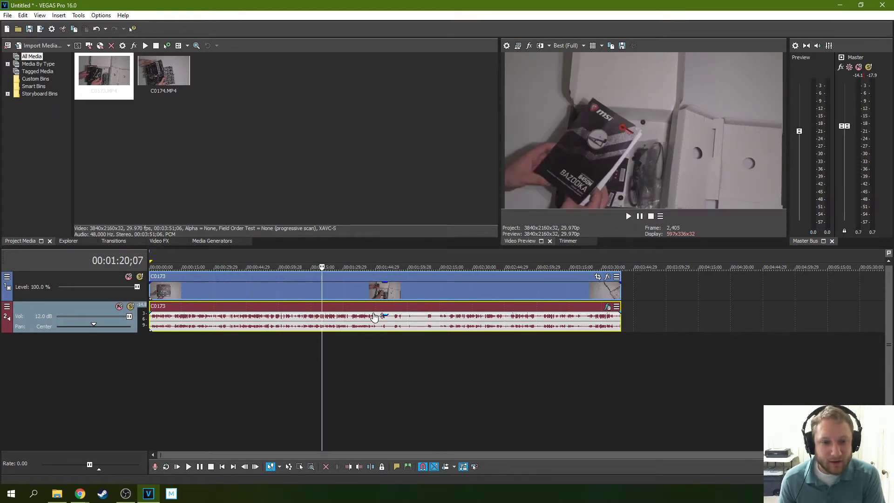
left_click(629, 216)
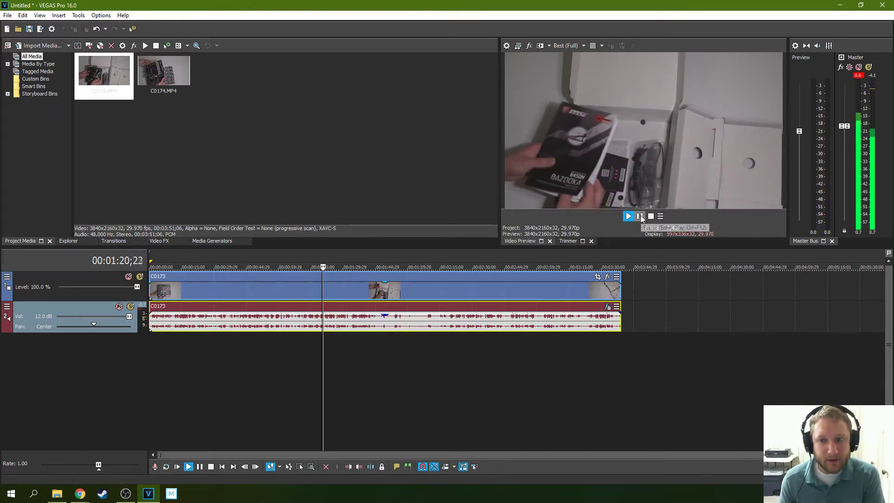
left_click(640, 217)
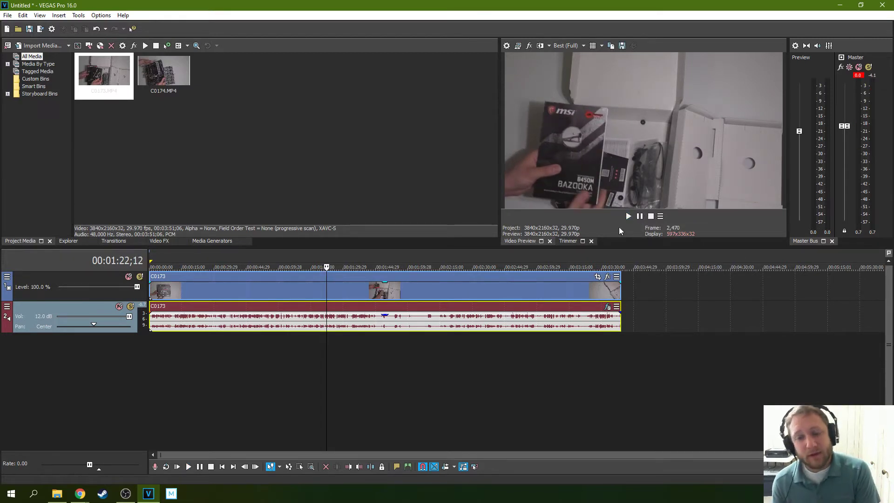
- Place C0174 on the timeline after C0173 and check its audio track FX
left_click_drag(163, 70, 679, 318)
left_click(705, 320)
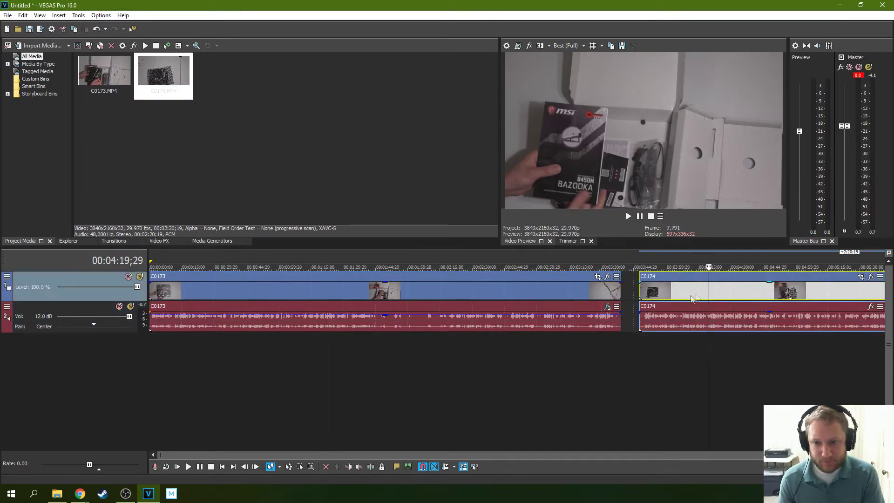
scroll(679, 302, "down", 1)
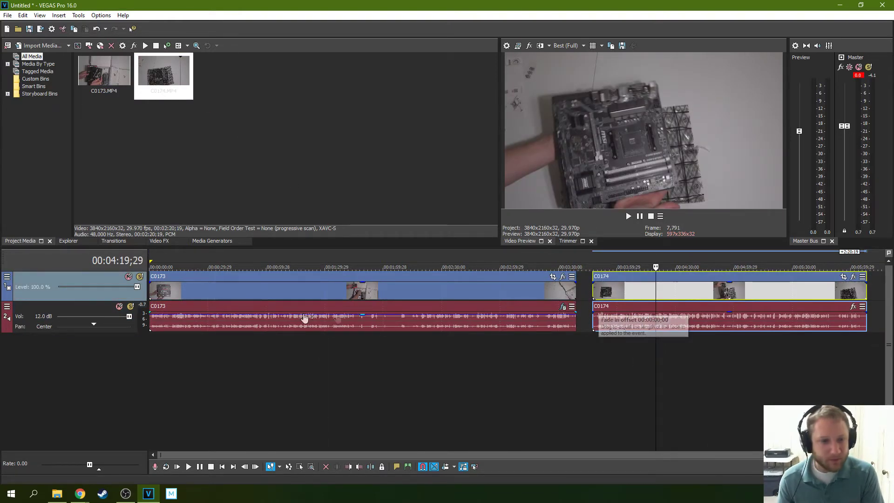
left_click(7, 307)
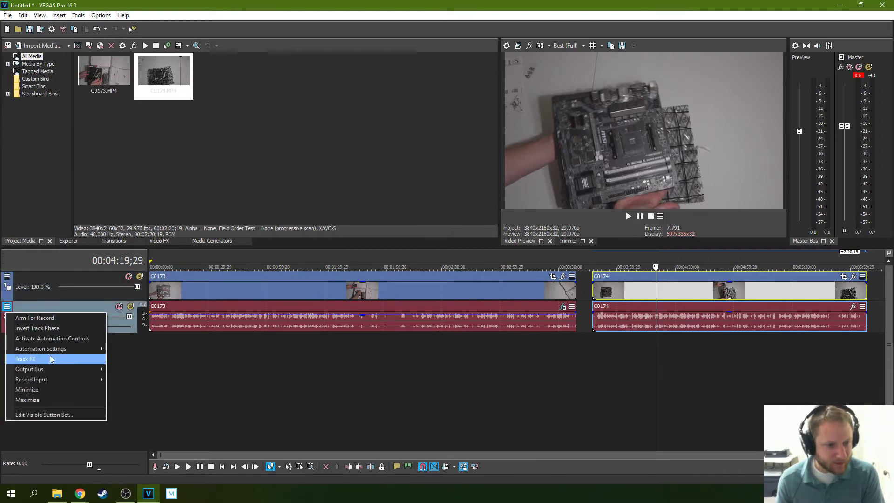
left_click(25, 359)
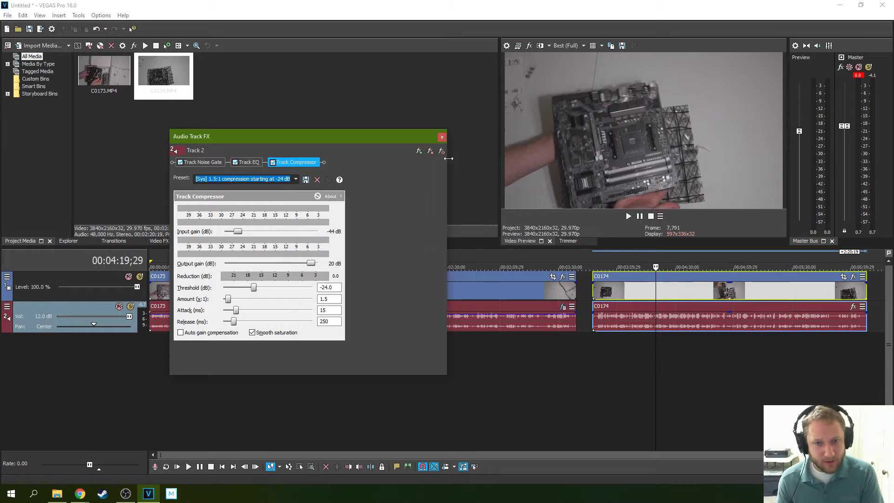
left_click(441, 138)
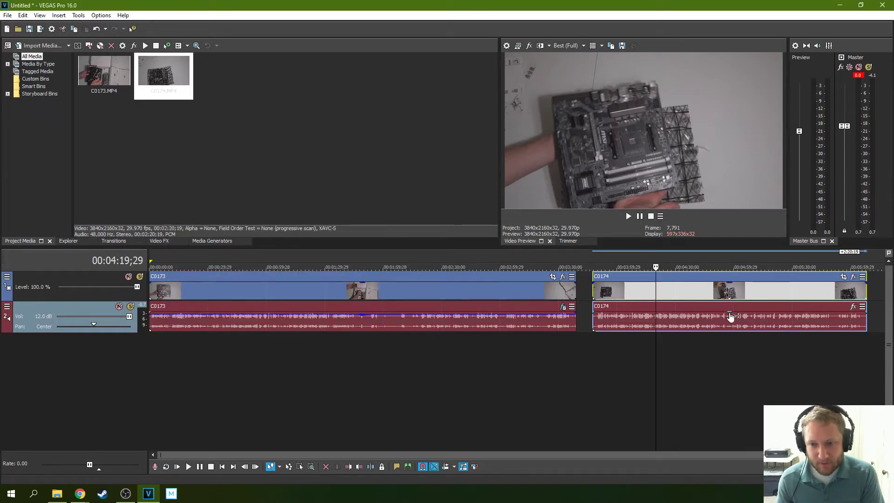
- Lower C0174's audio gain to -1.1 dB, slide it to overlap C0173, and play back
left_click_drag(729, 312, 730, 318)
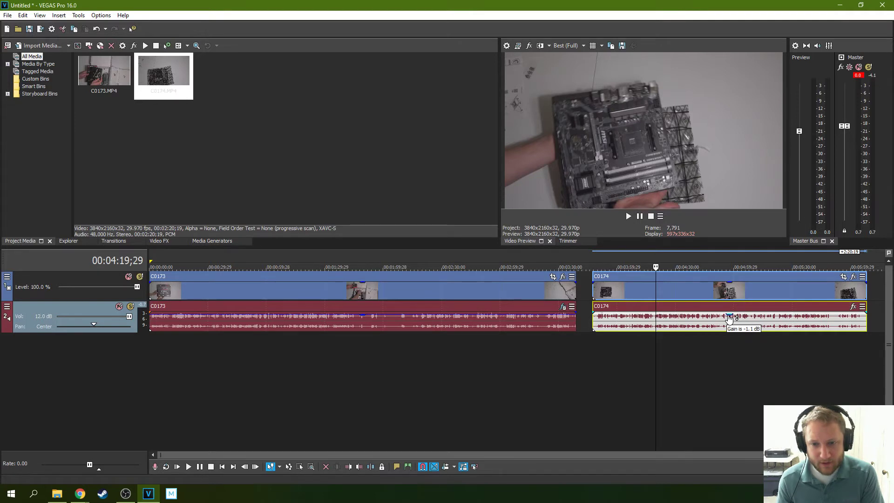
left_click_drag(706, 274, 689, 279)
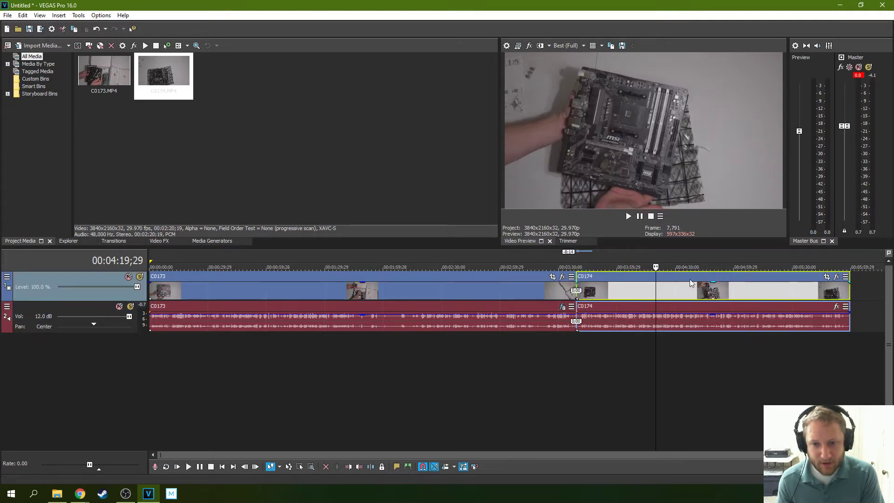
left_click(612, 306)
left_click(628, 216)
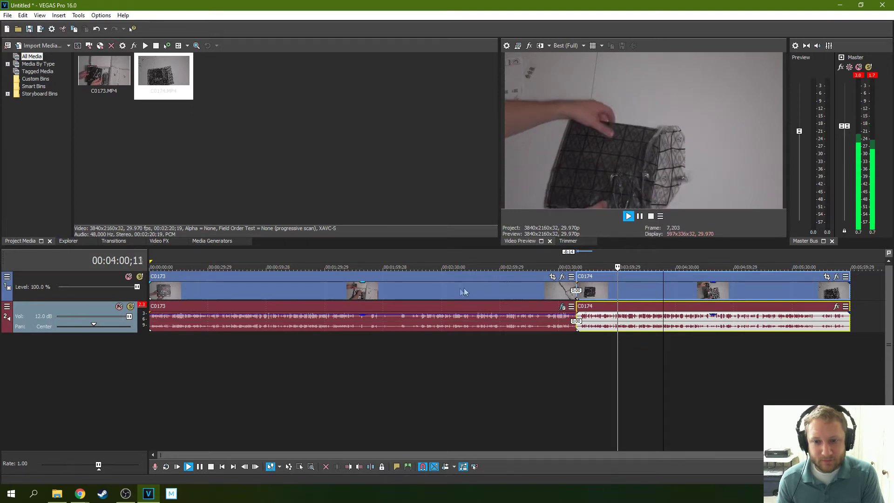
left_click(425, 288)
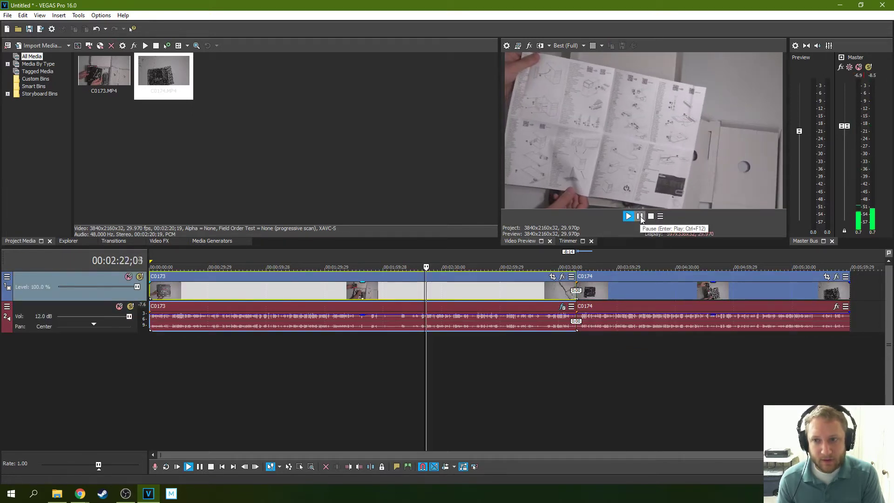
- Paste the C0173 audio event's attributes onto the C0174 audio event, then play back from 4:12
left_click(639, 216)
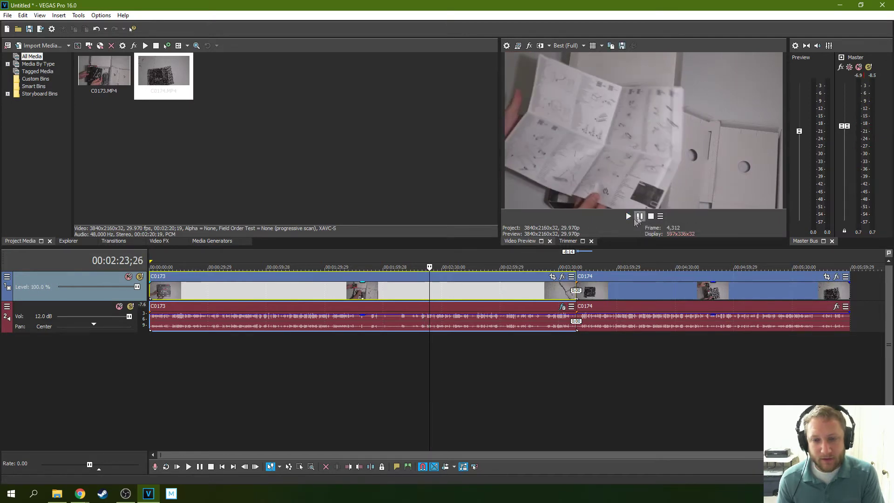
right_click(483, 321)
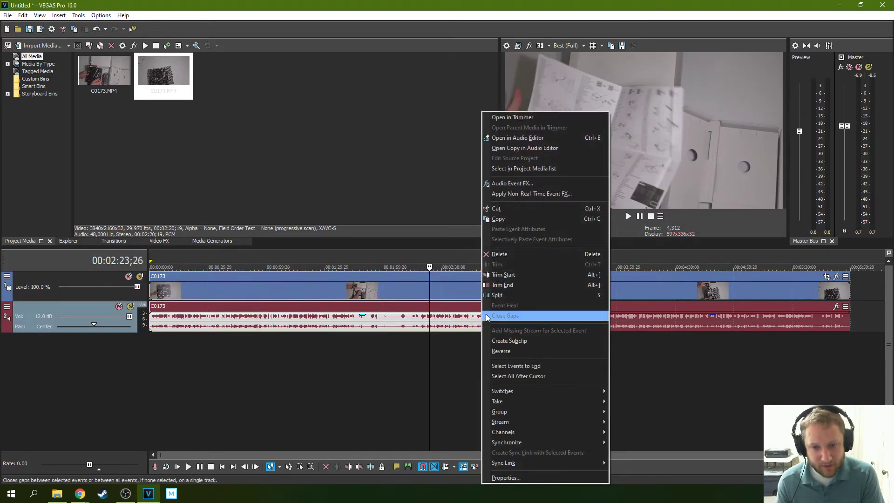
left_click(505, 222)
left_click(666, 321)
right_click(666, 321)
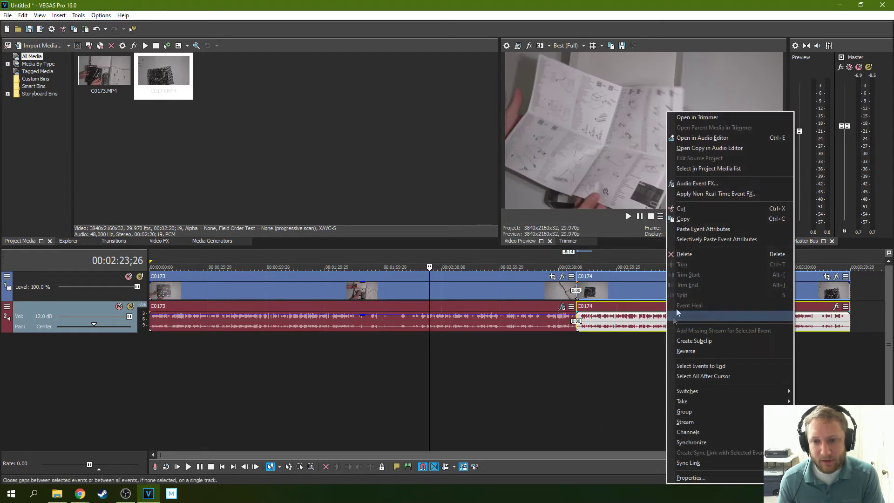
left_click(695, 231)
left_click(642, 284)
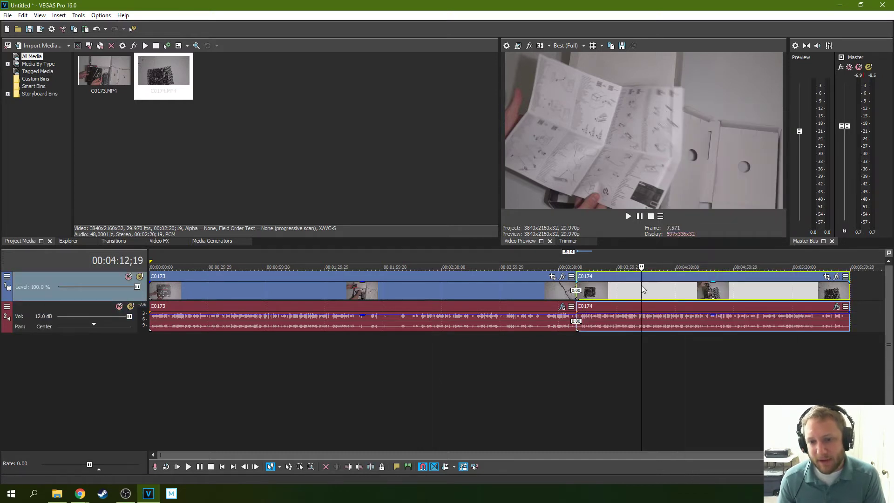
left_click(628, 216)
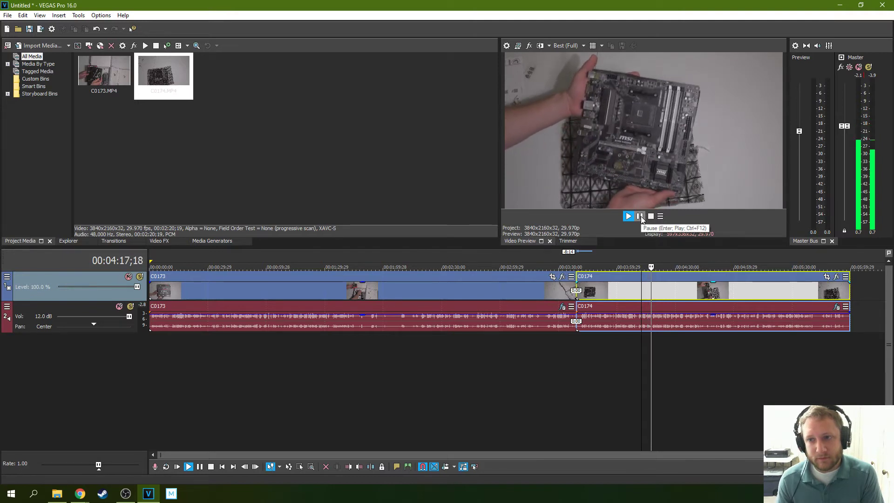
- Replay from 3:09 and raise the Master output level to 2.1 dB while listening
left_click(640, 217)
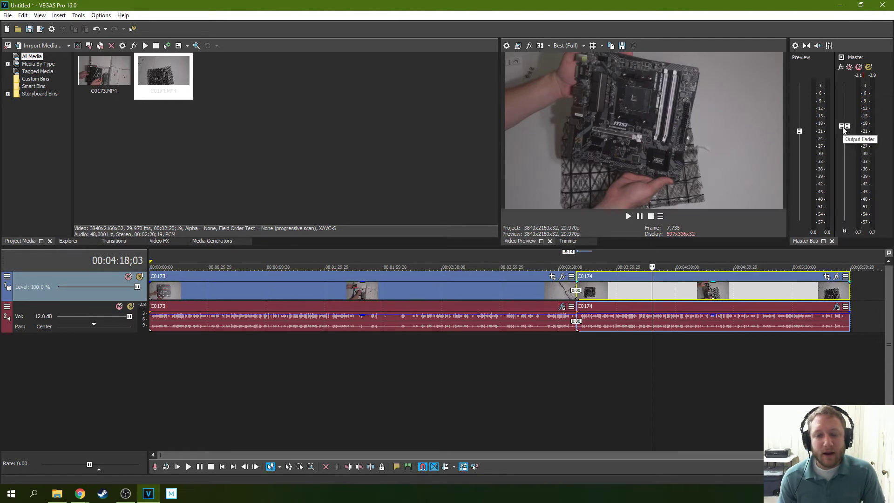
left_click(518, 268)
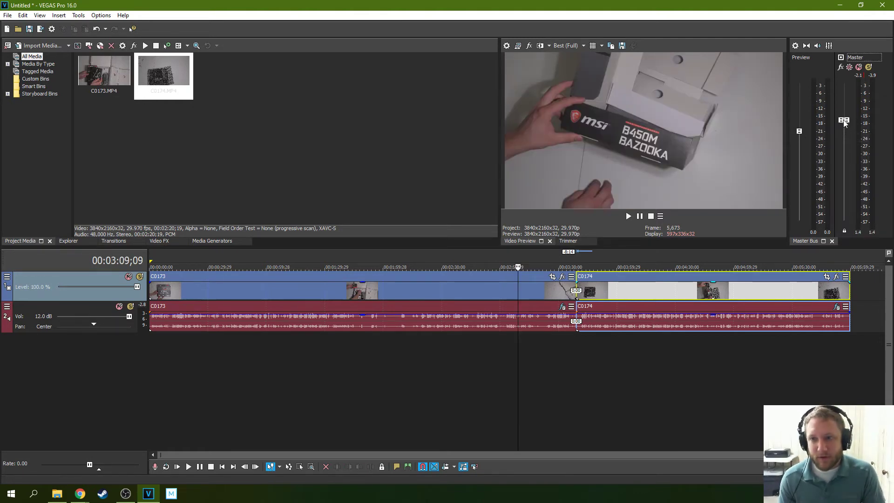
left_click(628, 216)
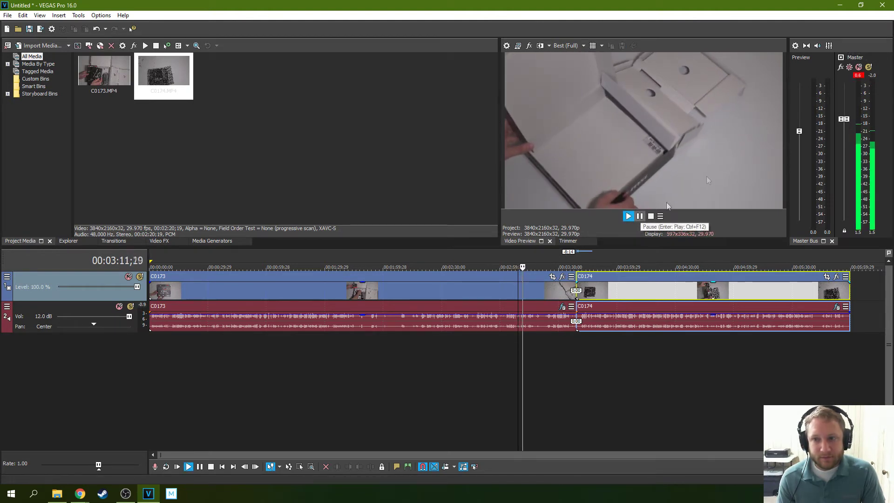
left_click_drag(844, 119, 845, 115)
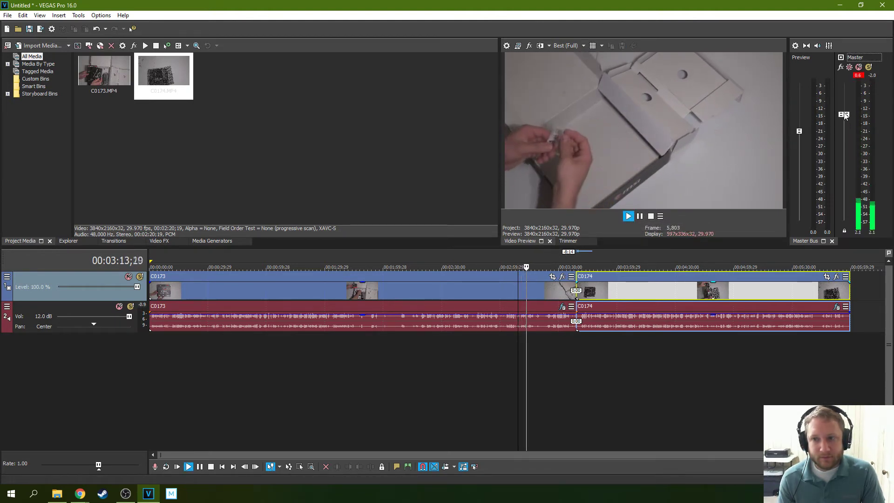
- Review playback of C0174 around 4:23–4:24, then pause
left_click(665, 255)
left_click(639, 216)
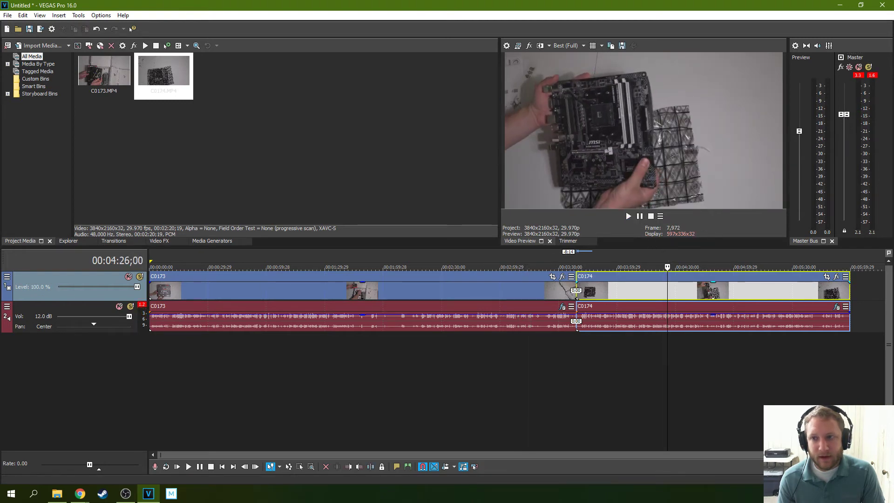
left_click(662, 263)
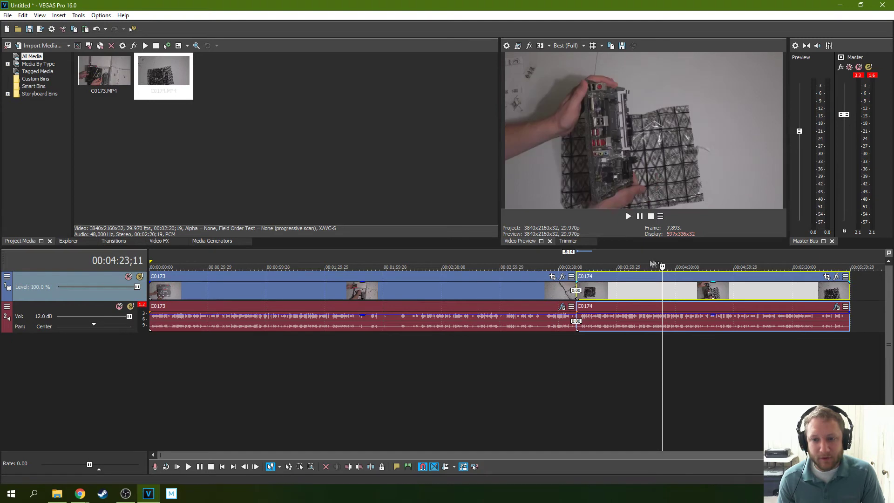
left_click(629, 217)
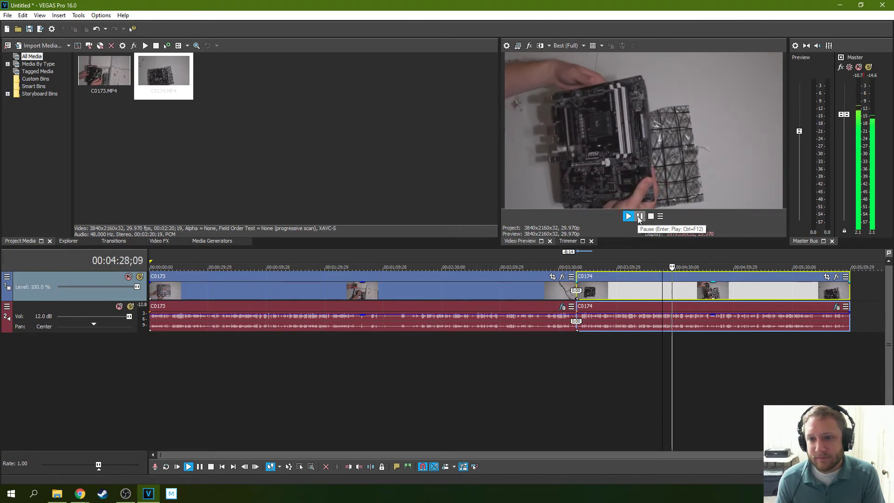
left_click(639, 219)
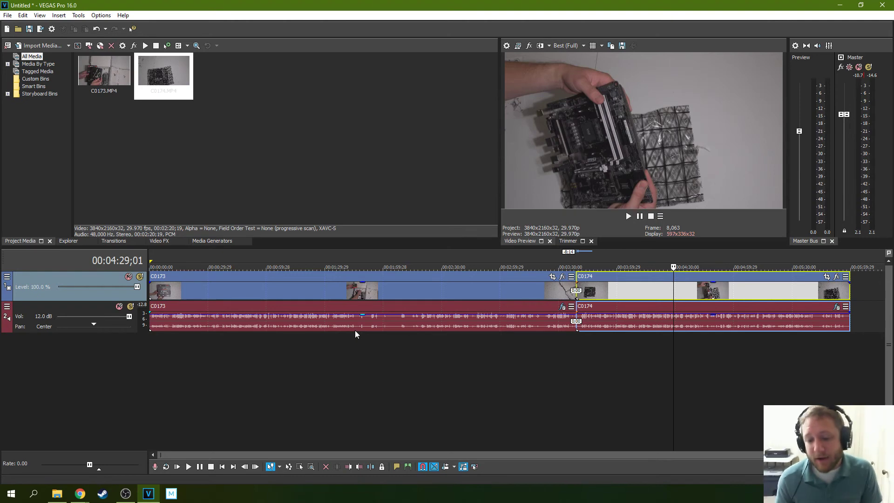
left_click(279, 292)
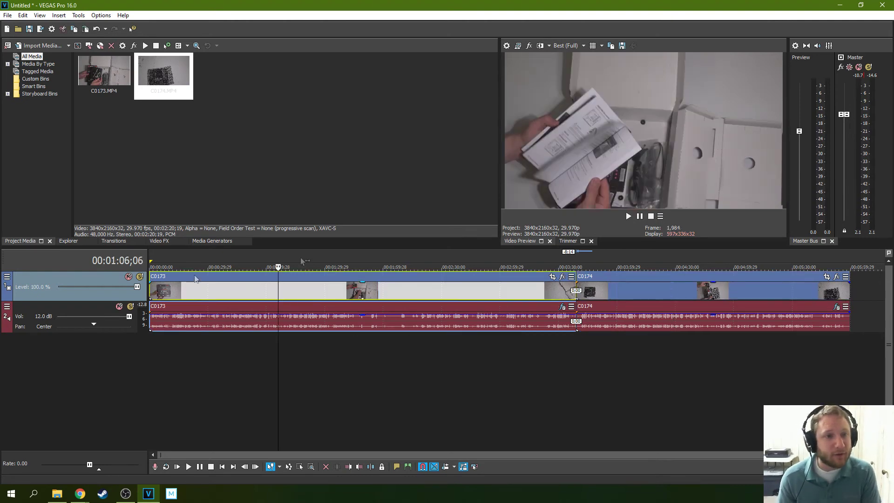